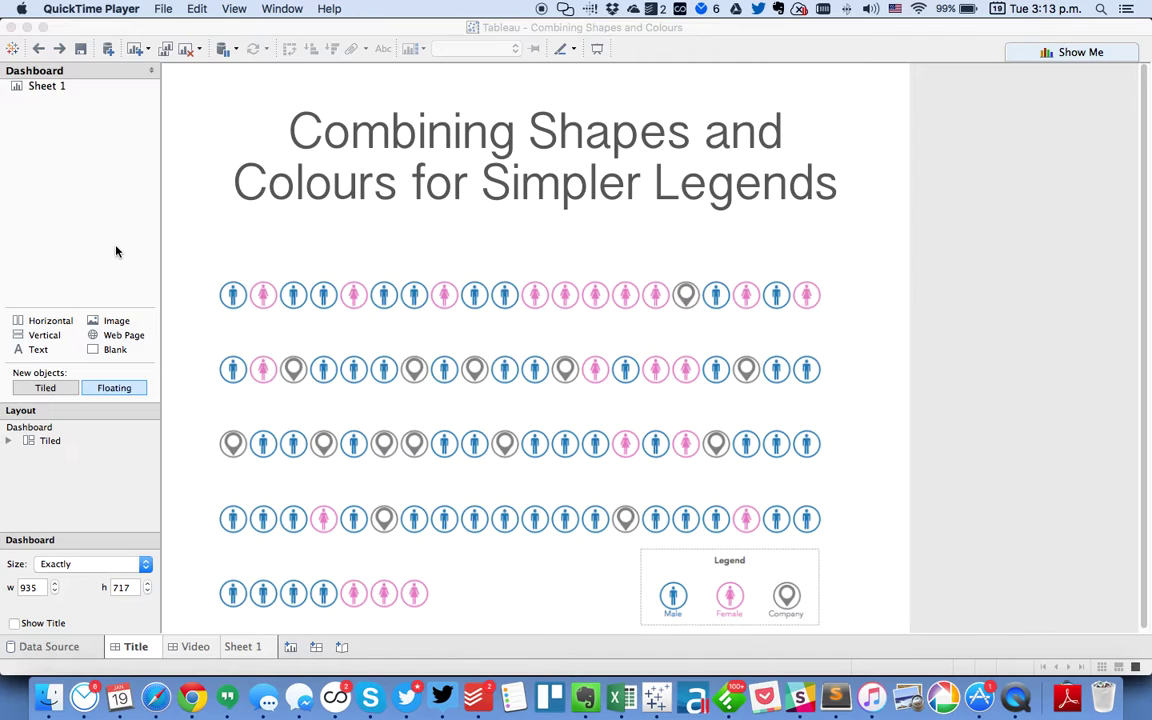
Switch from the Title dashboard to the empty Sheet 1 worksheet.
click(242, 647)
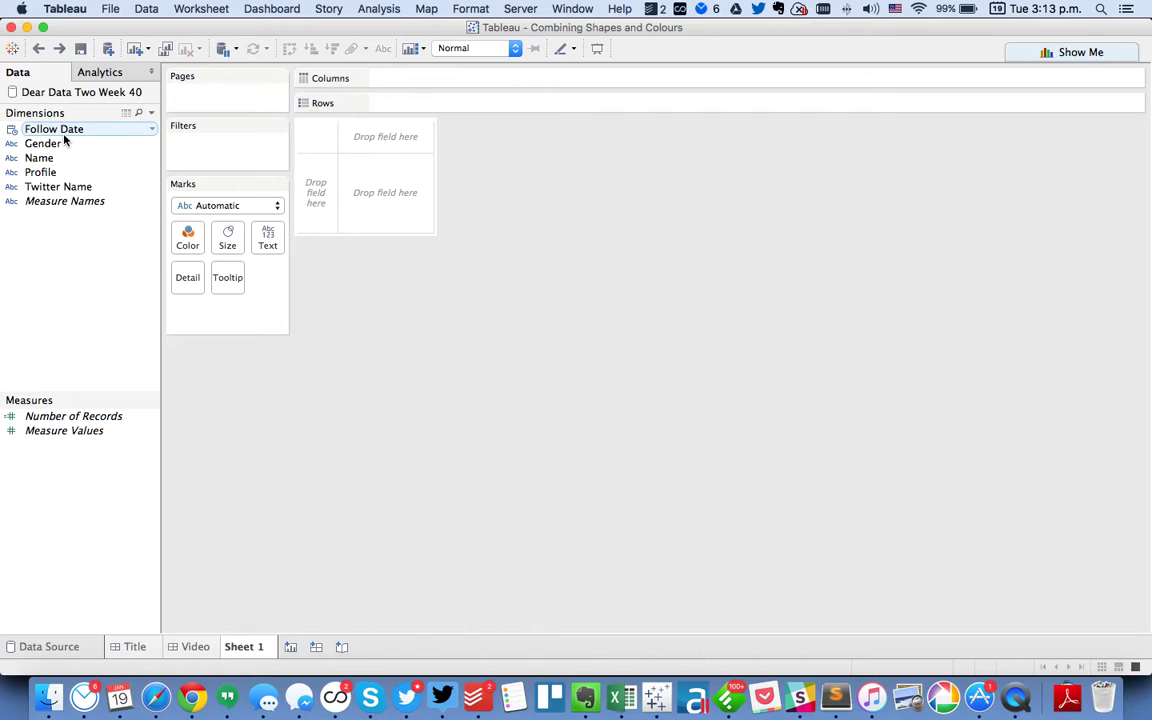
Put Follow Date on Rows broken down by WEEKDAY.
drag(62, 132, 402, 111)
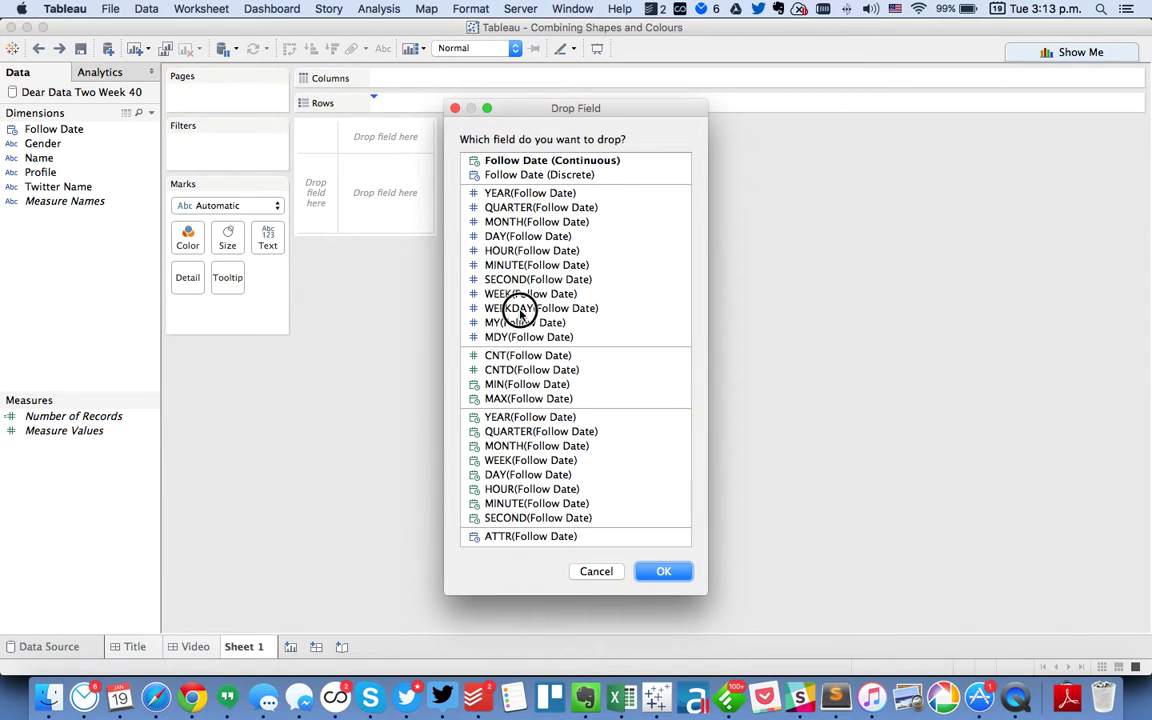
click(519, 309)
click(663, 573)
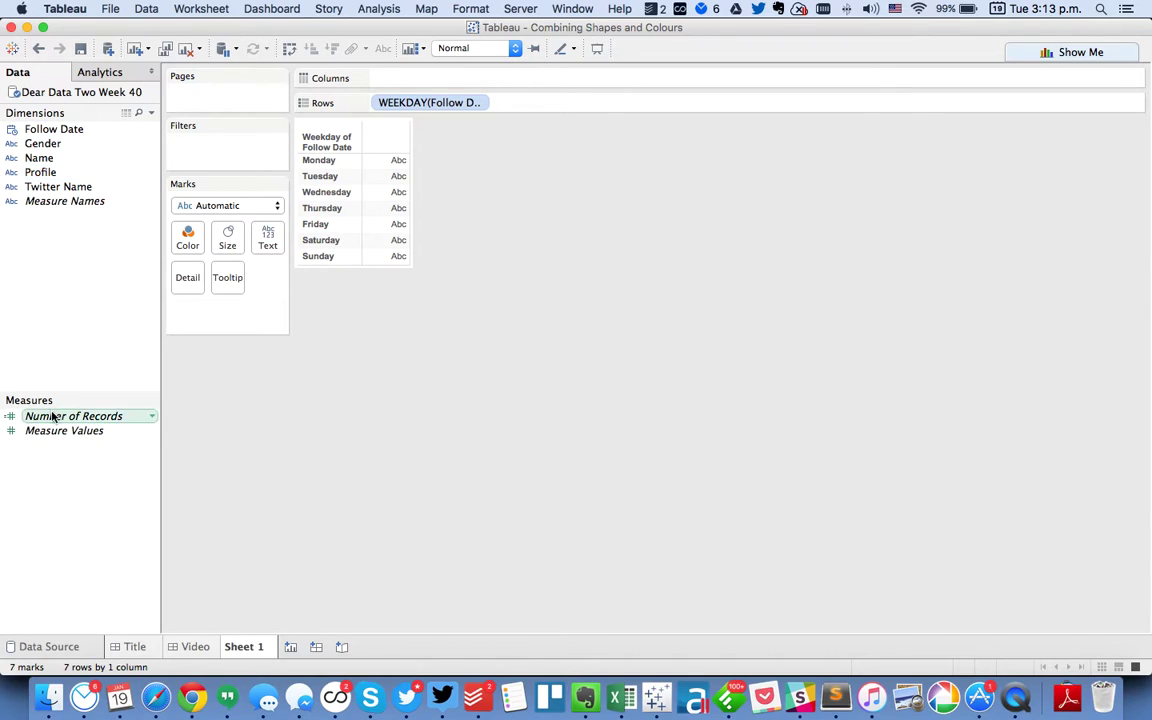
Colour the marks by Gender, set mark type to Shape, and vary shape by Gender.
drag(52, 148, 182, 237)
click(203, 207)
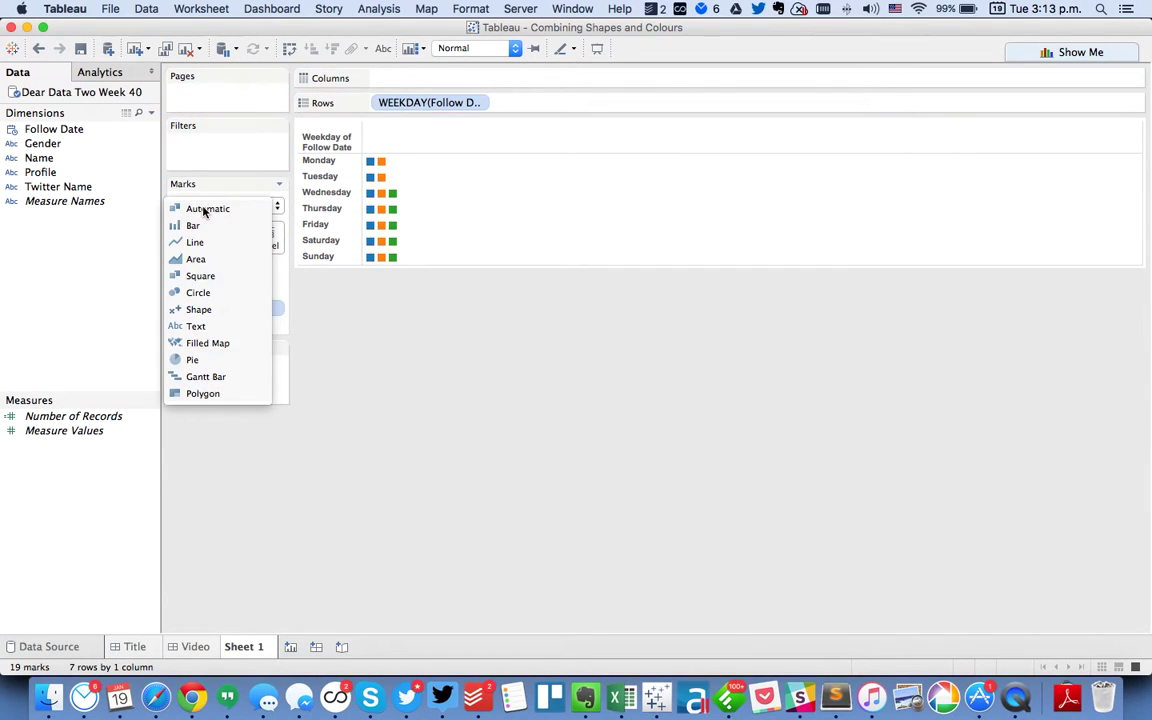
click(226, 310)
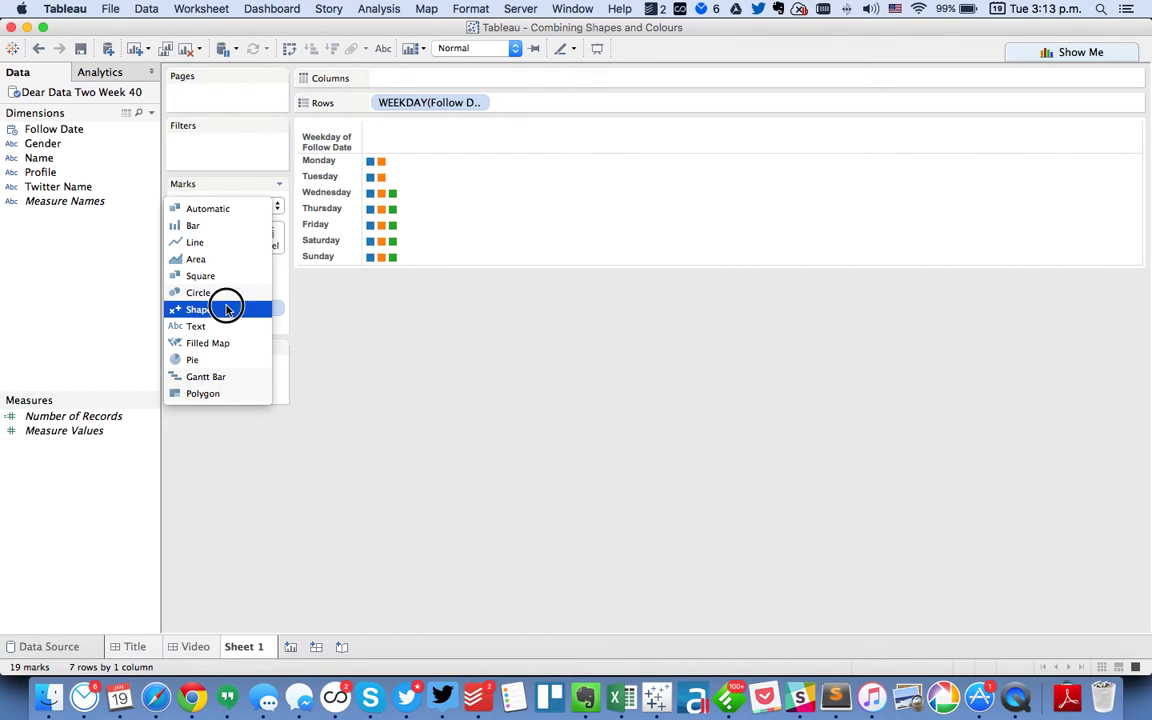
drag(56, 145, 276, 277)
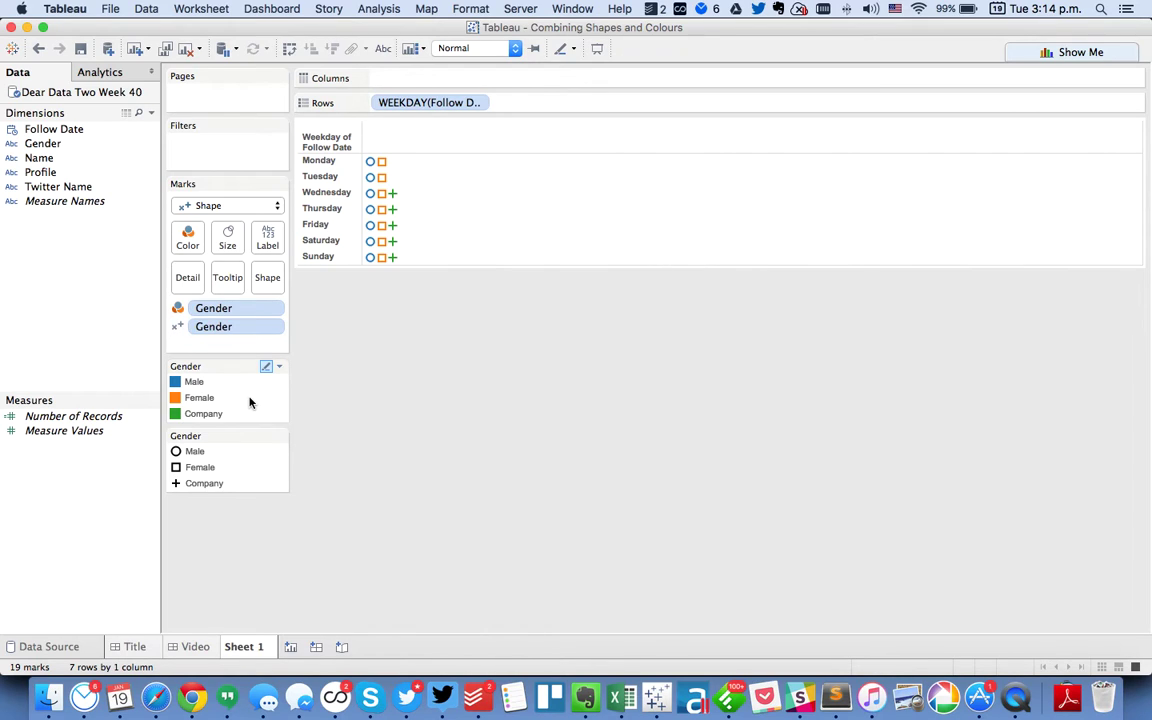
Recolour the Gender legend so Female is pink and Company is grey, leaving Male blue.
click(266, 366)
click(420, 245)
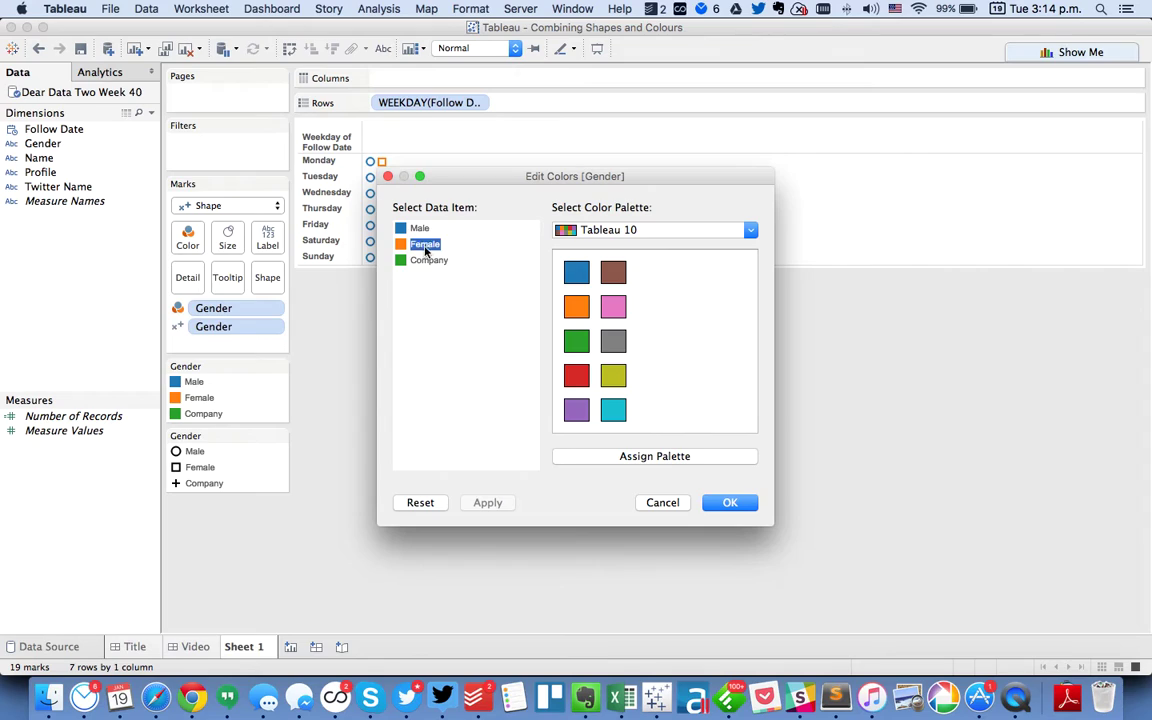
click(613, 306)
click(427, 260)
click(613, 341)
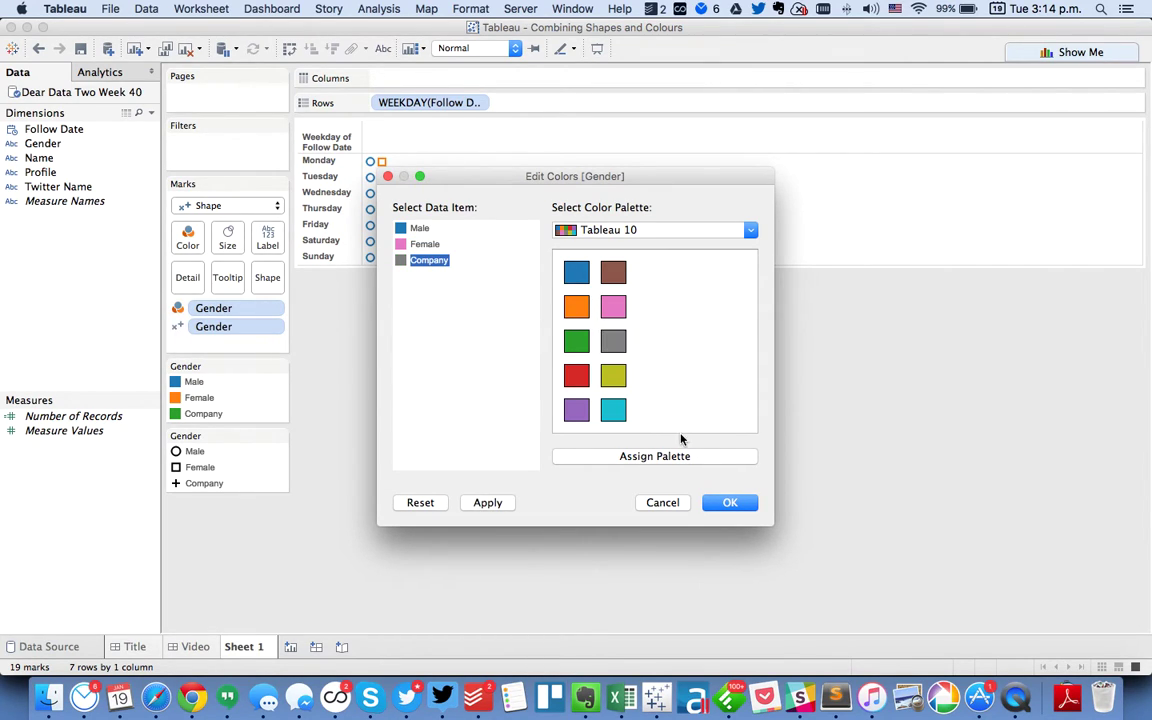
click(731, 504)
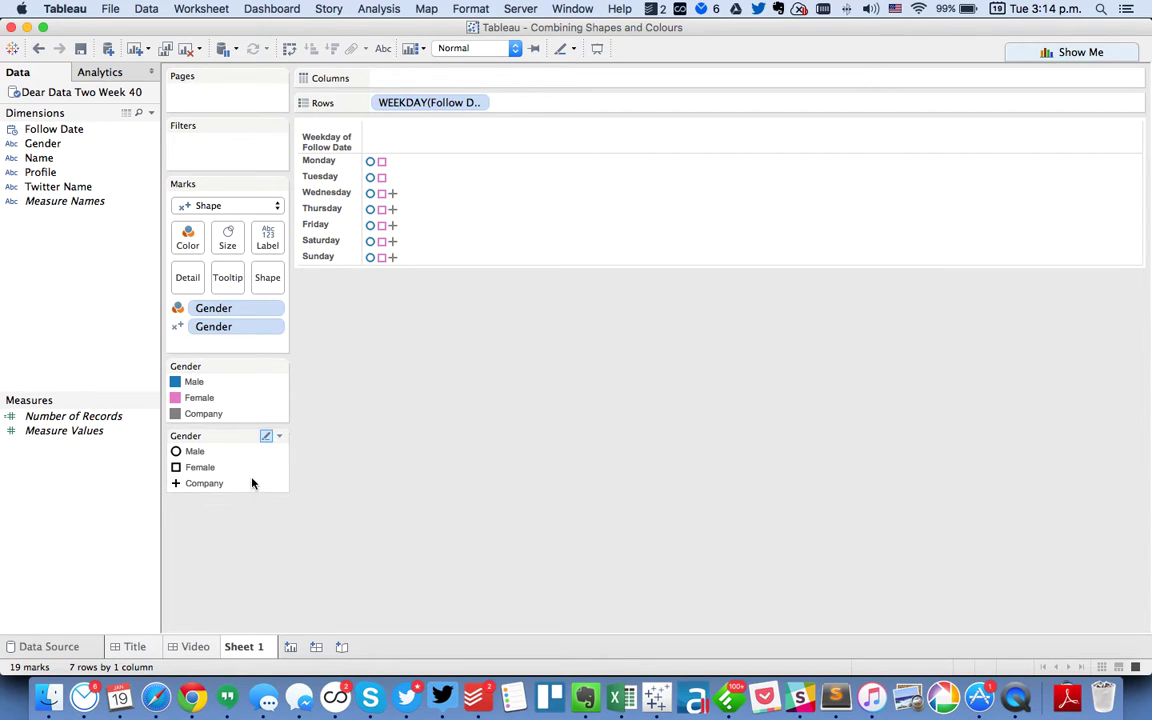
Use the Gender shape palette to give Male and Female person figures.
double_click(250, 490)
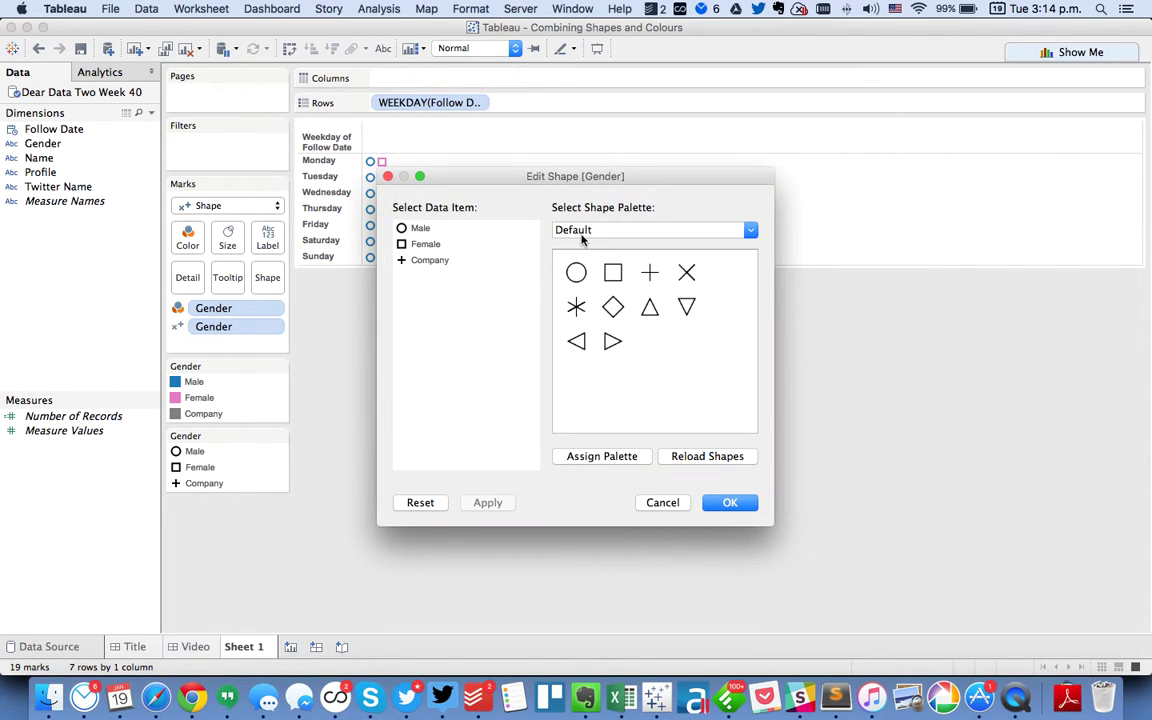
click(582, 237)
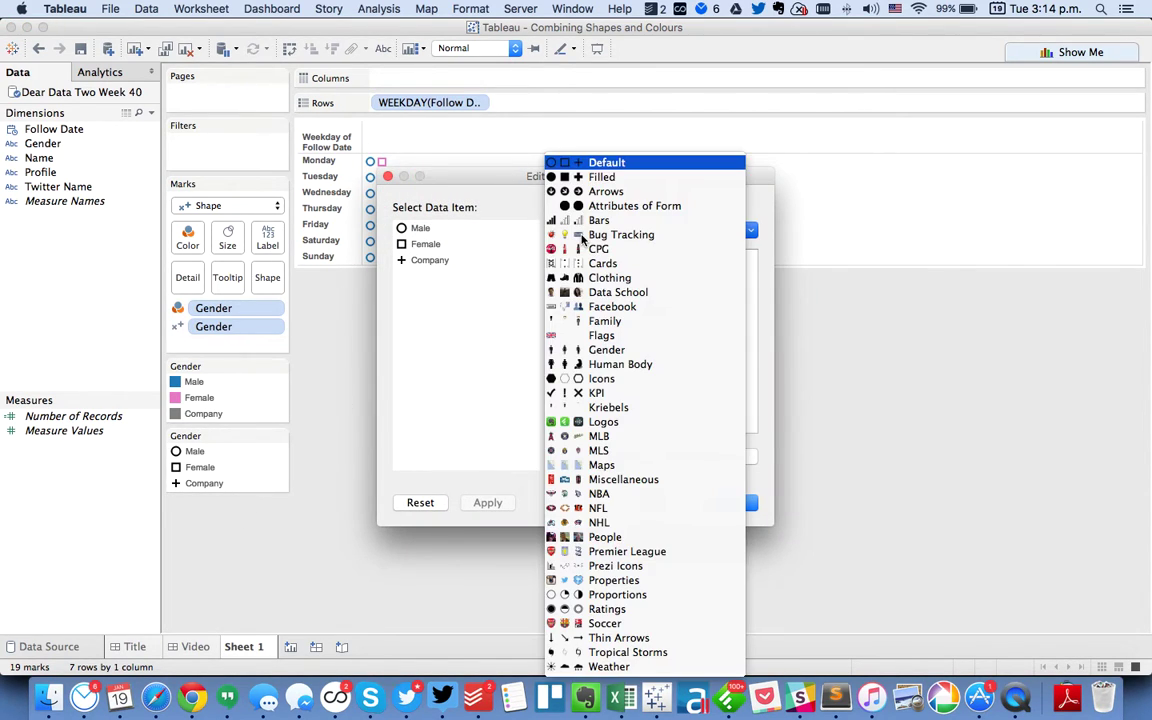
click(613, 355)
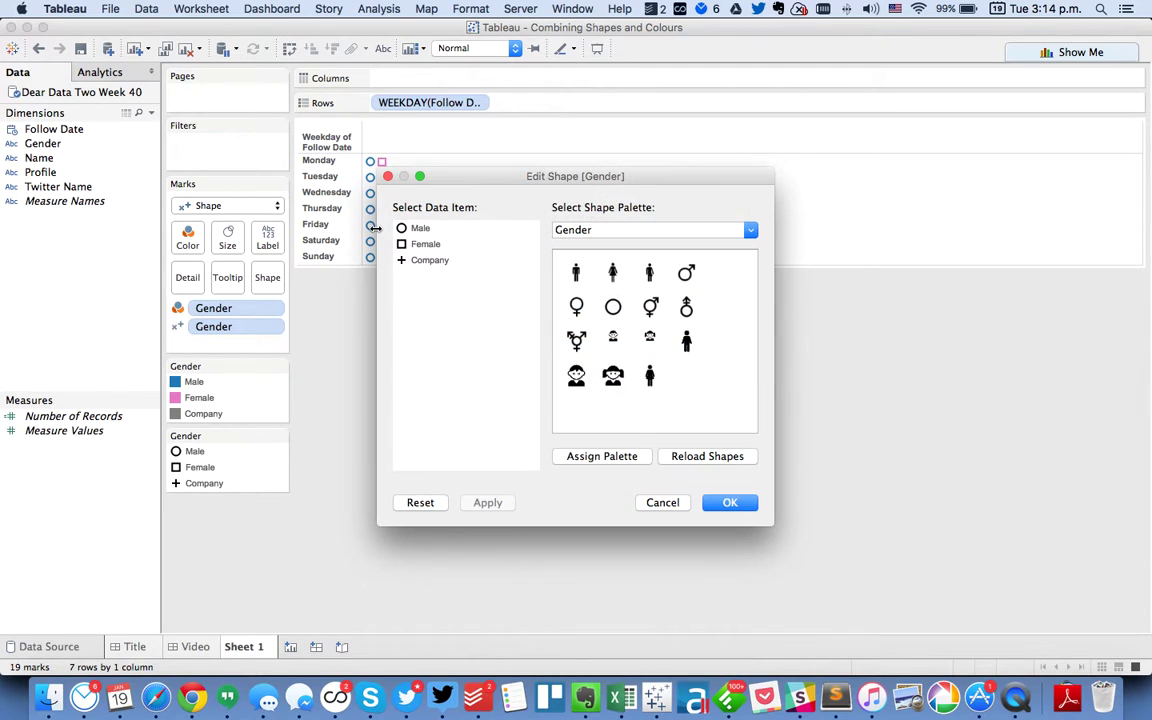
click(686, 341)
click(425, 244)
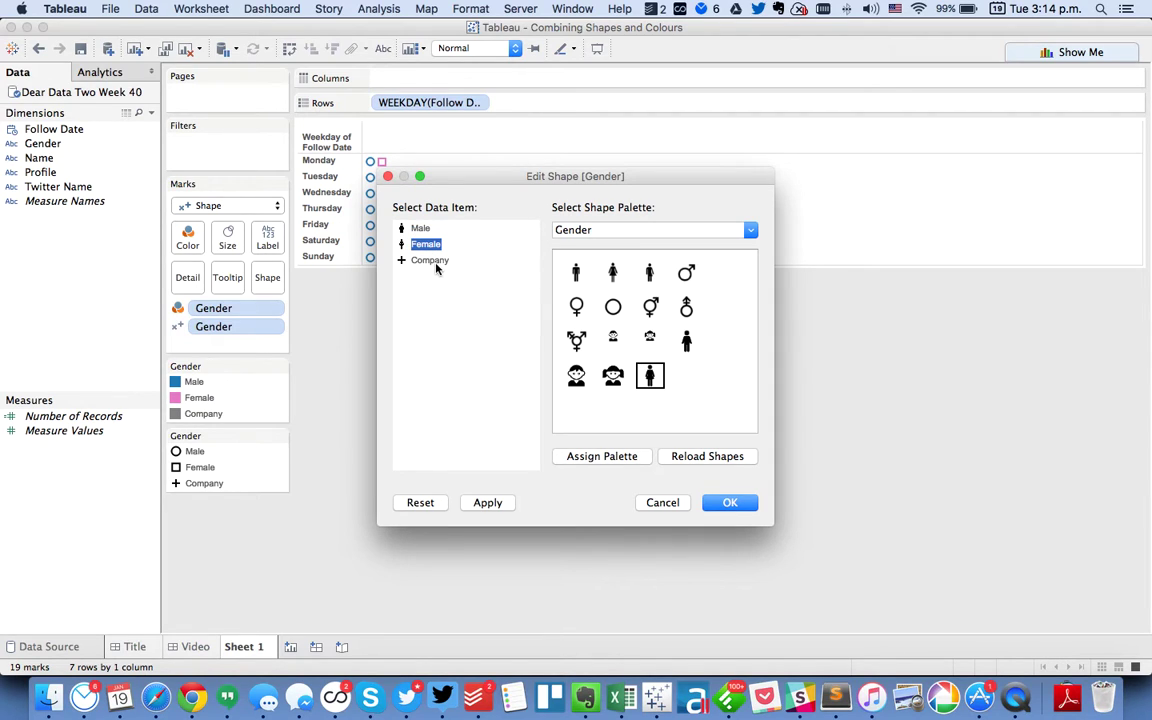
Give Company the map-pin shape from the Icons palette and apply the shapes.
click(585, 231)
click(600, 260)
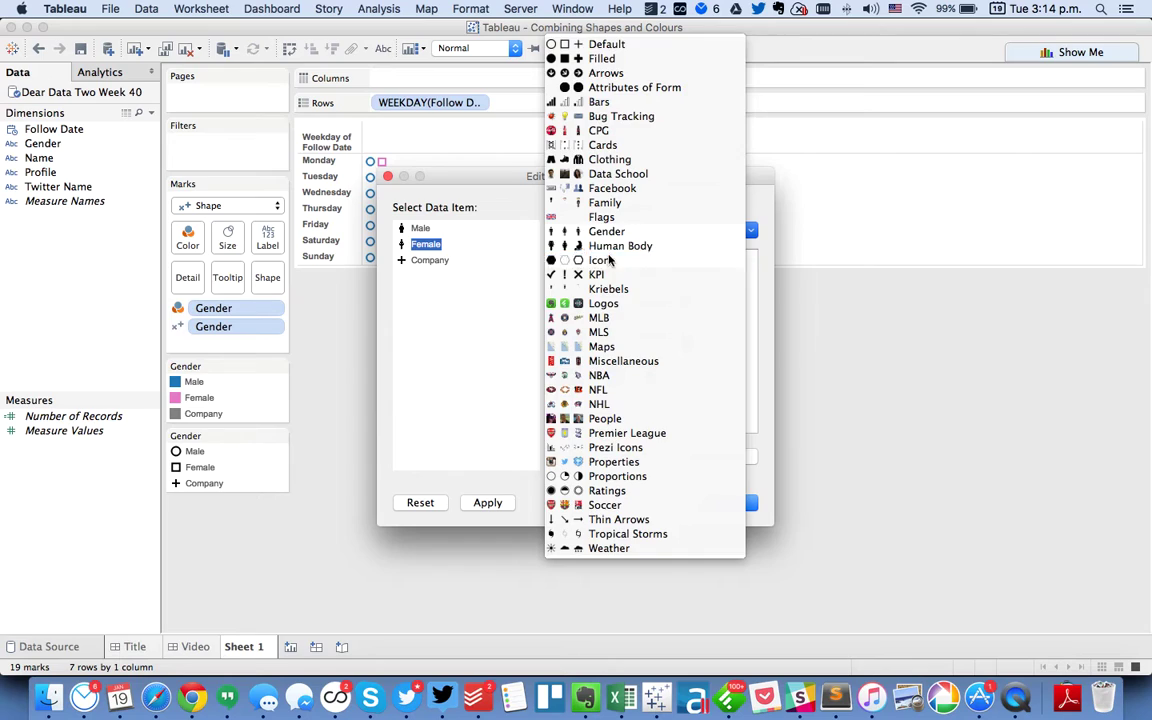
scroll(640, 404, down, 2)
scroll(640, 404, down, 5)
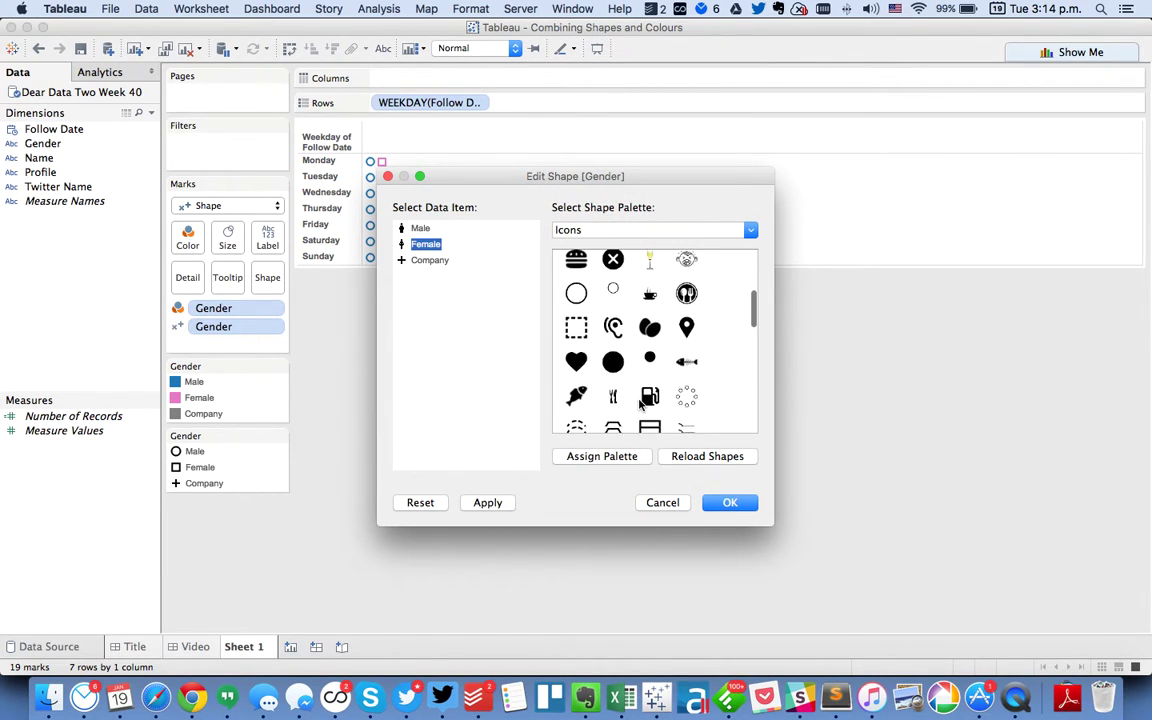
click(428, 259)
click(686, 282)
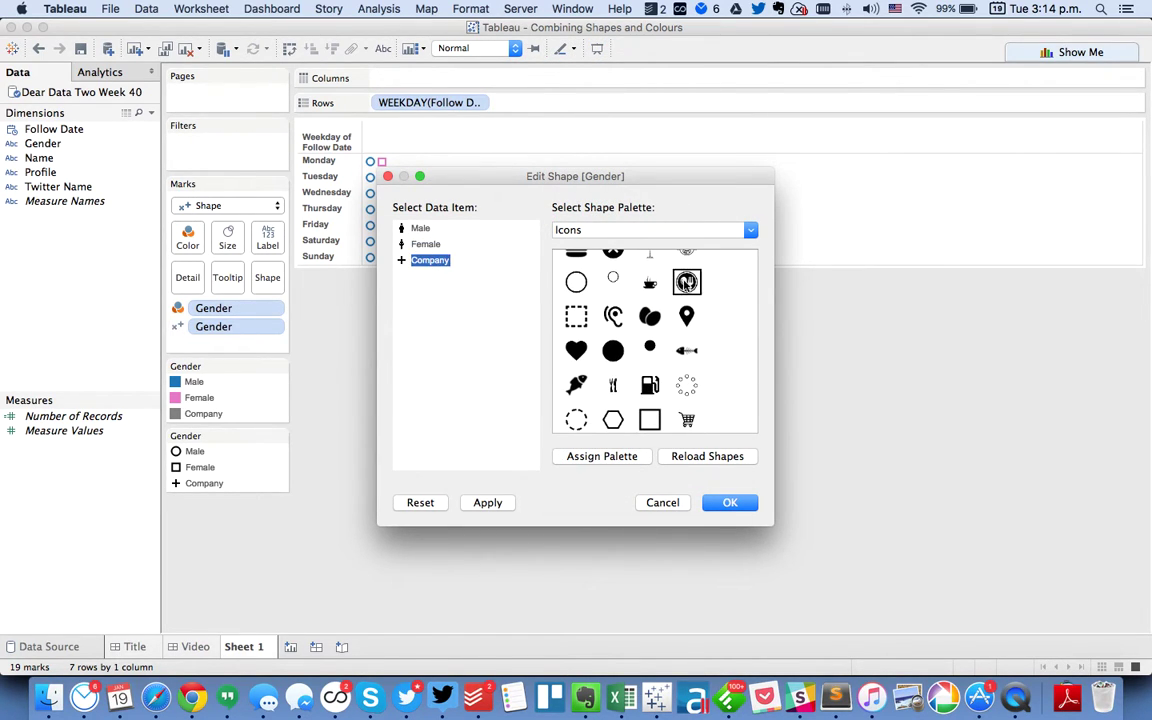
click(728, 500)
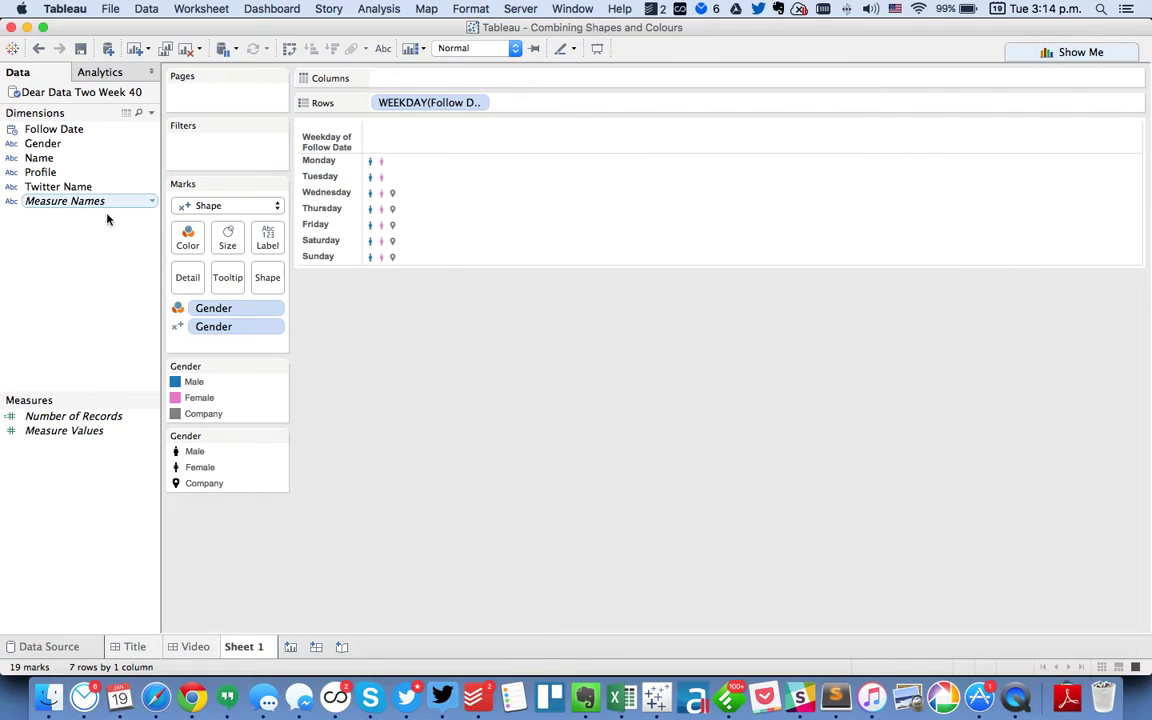
Add discrete Follow Date to the Marks card so each of 85 follows is its own figure.
click(54, 132)
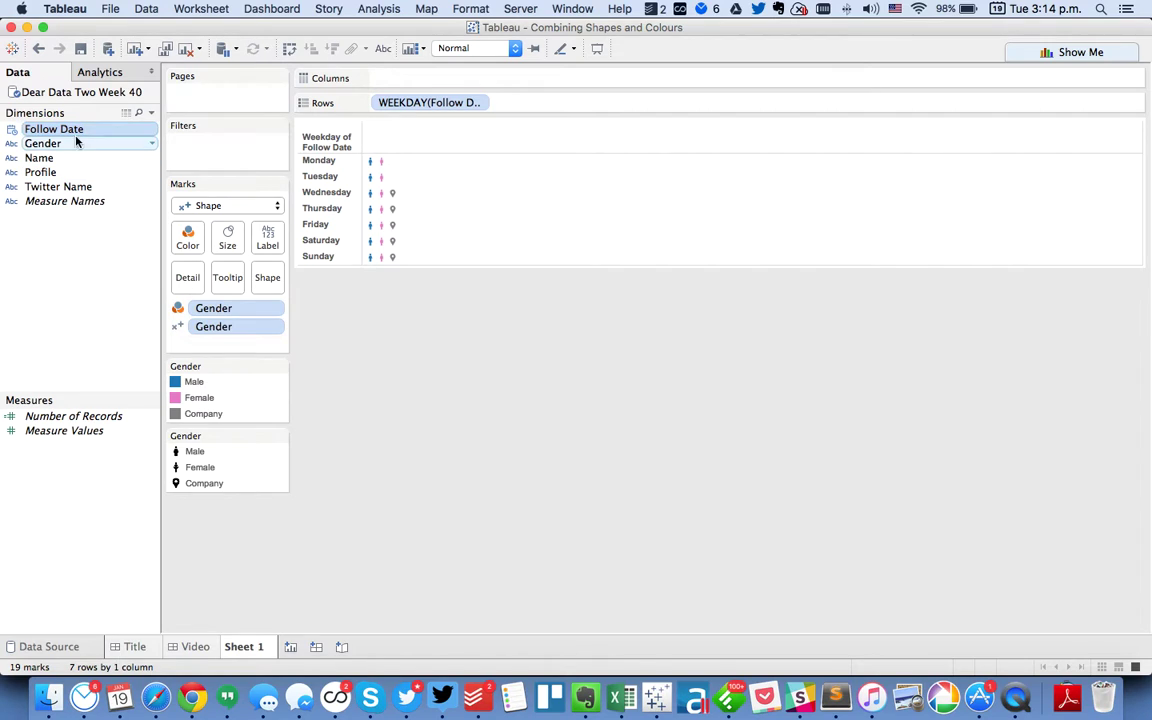
drag(72, 130, 180, 266)
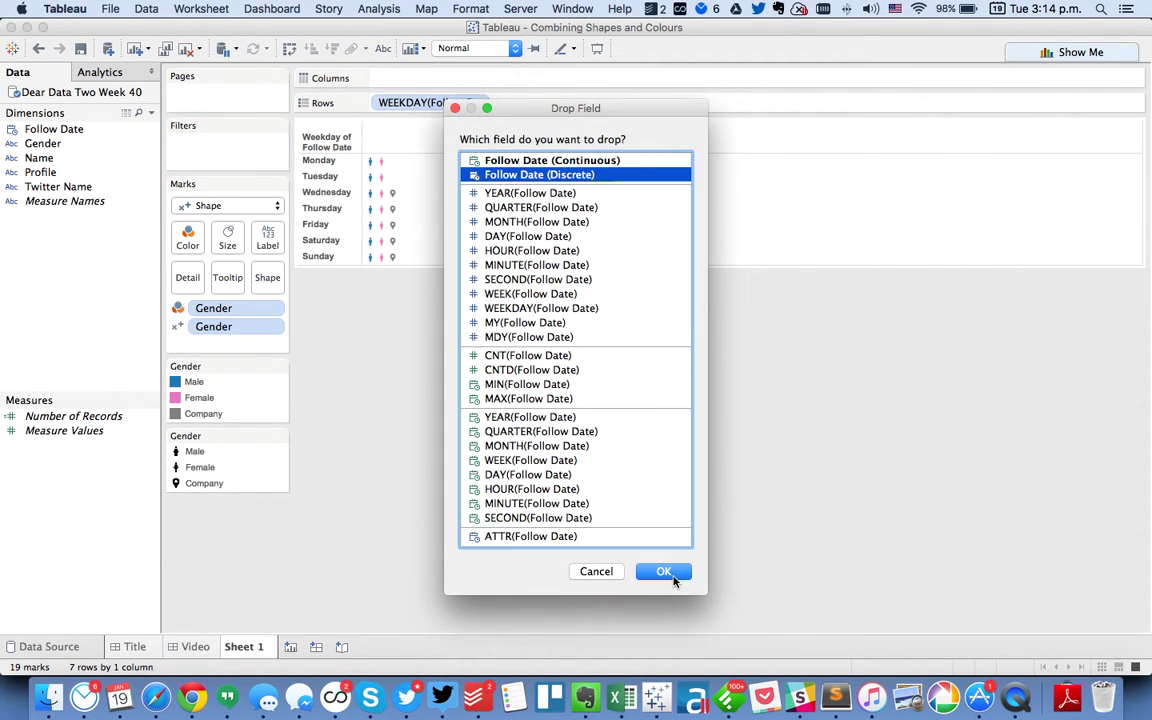
click(674, 575)
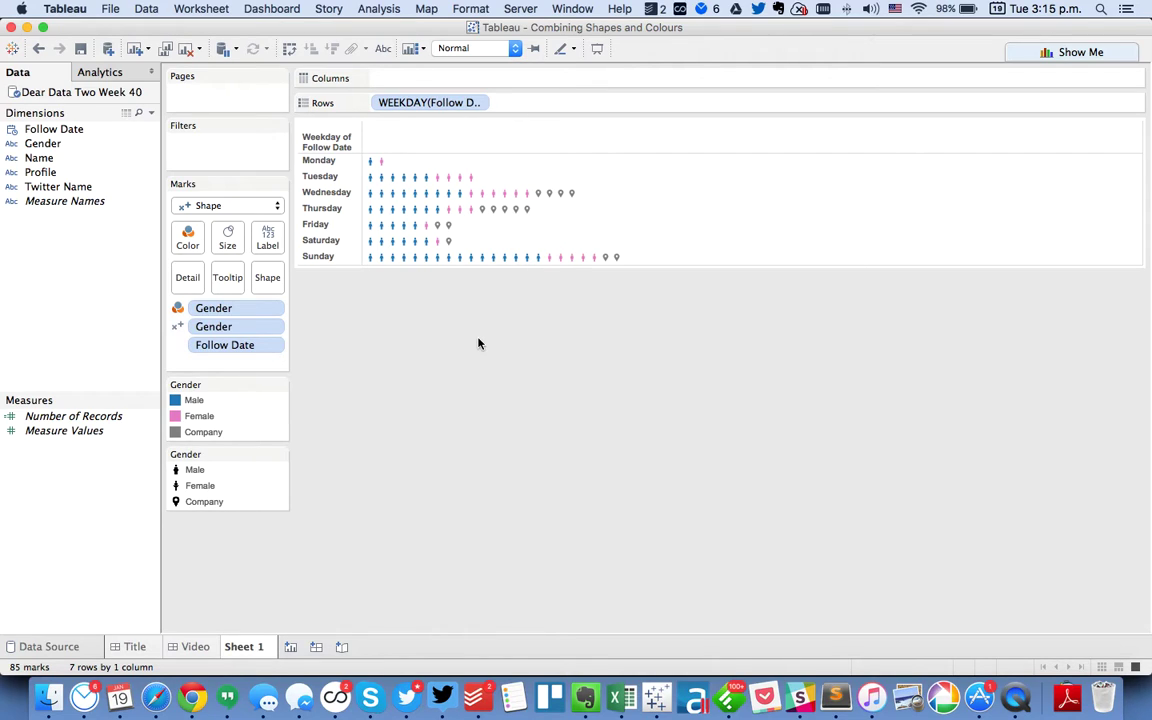
Create a calculated field 'Index' with formula INDEX() and place it on Columns.
right_click(44, 491)
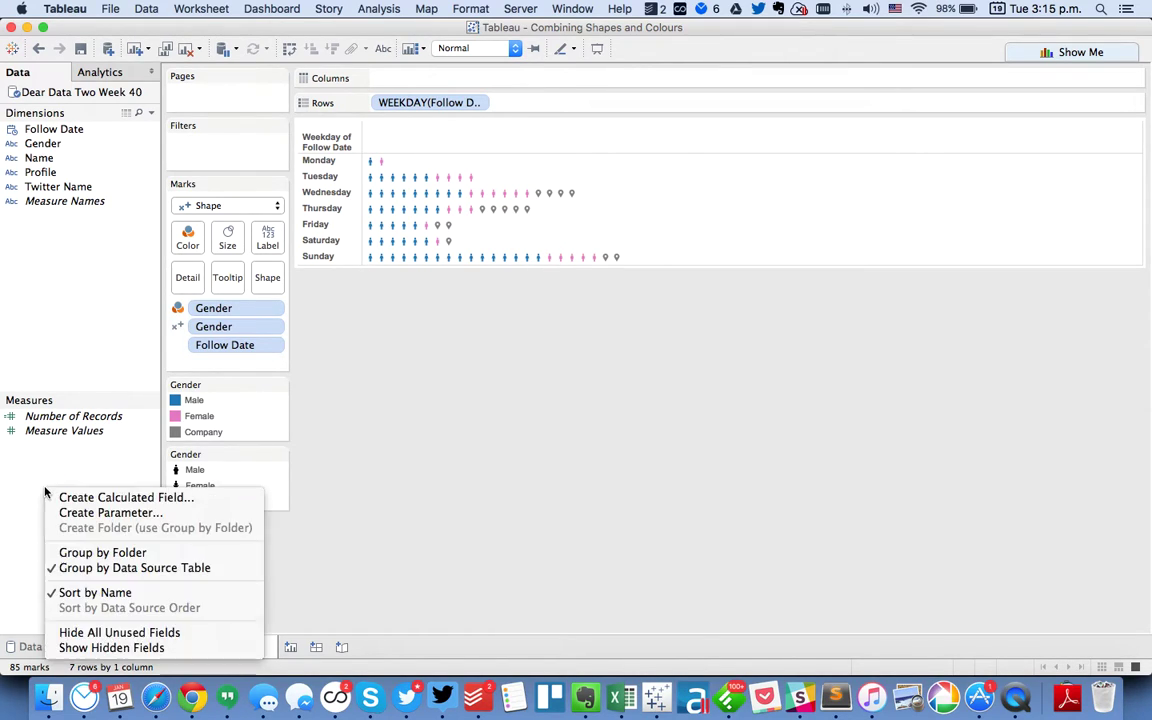
click(86, 498)
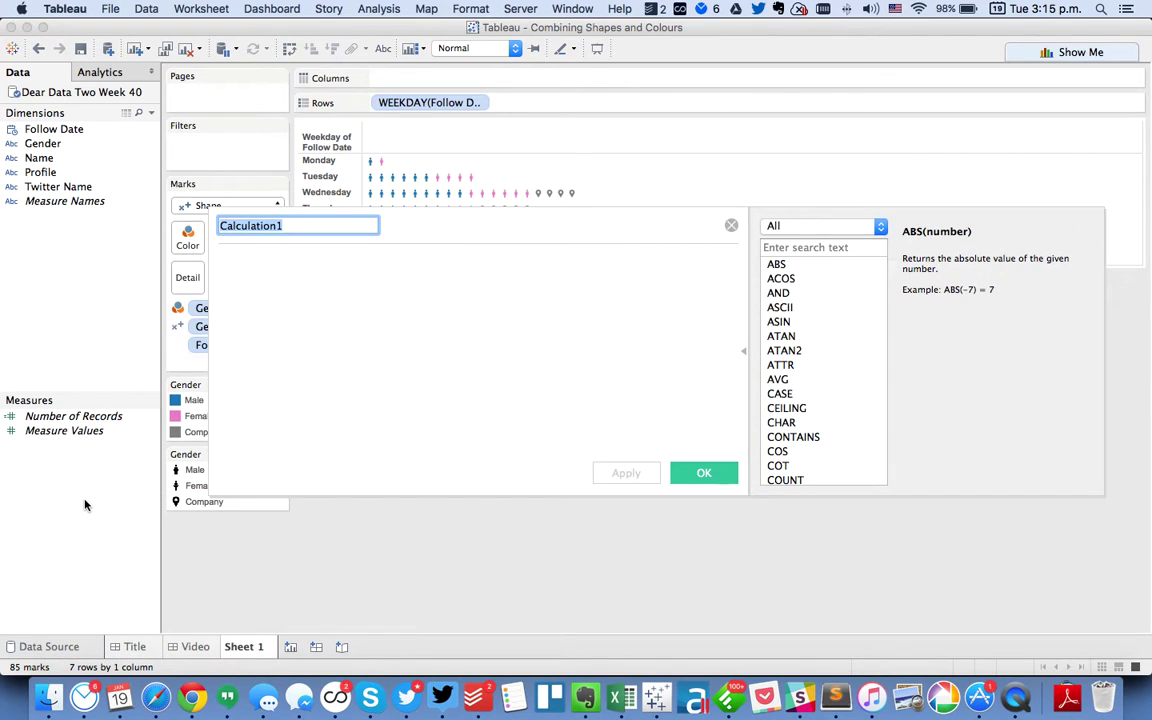
text(Index)
key(Tab)
text(INDE)
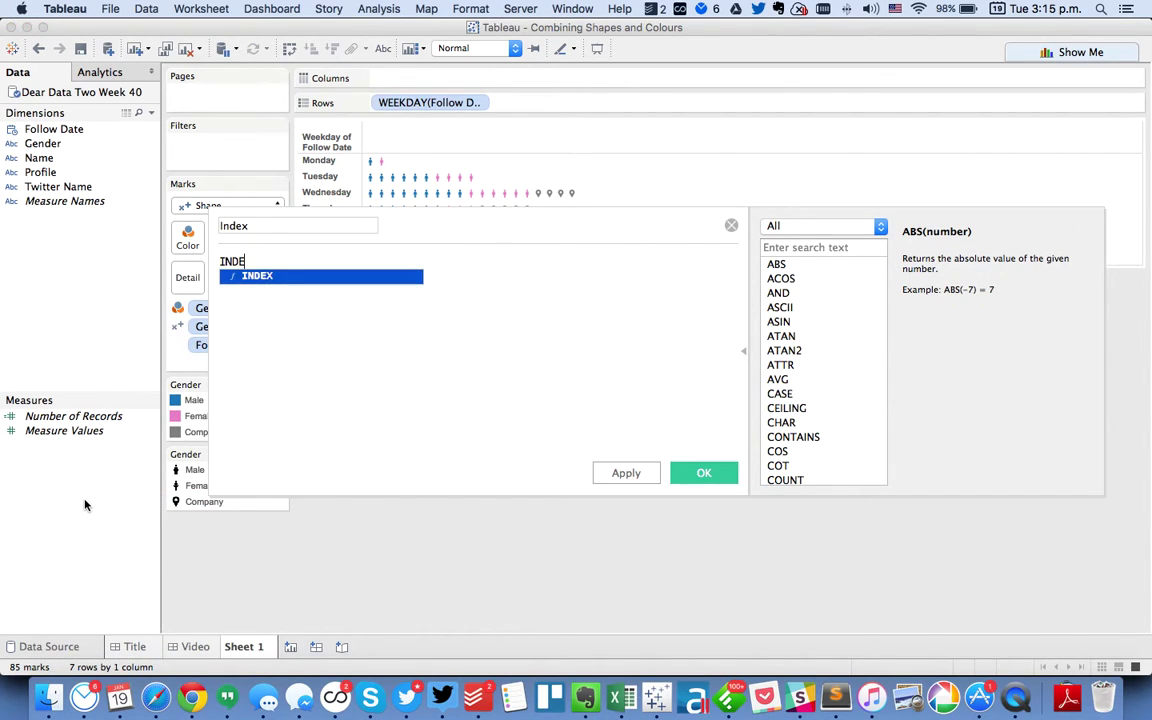
key(Return)
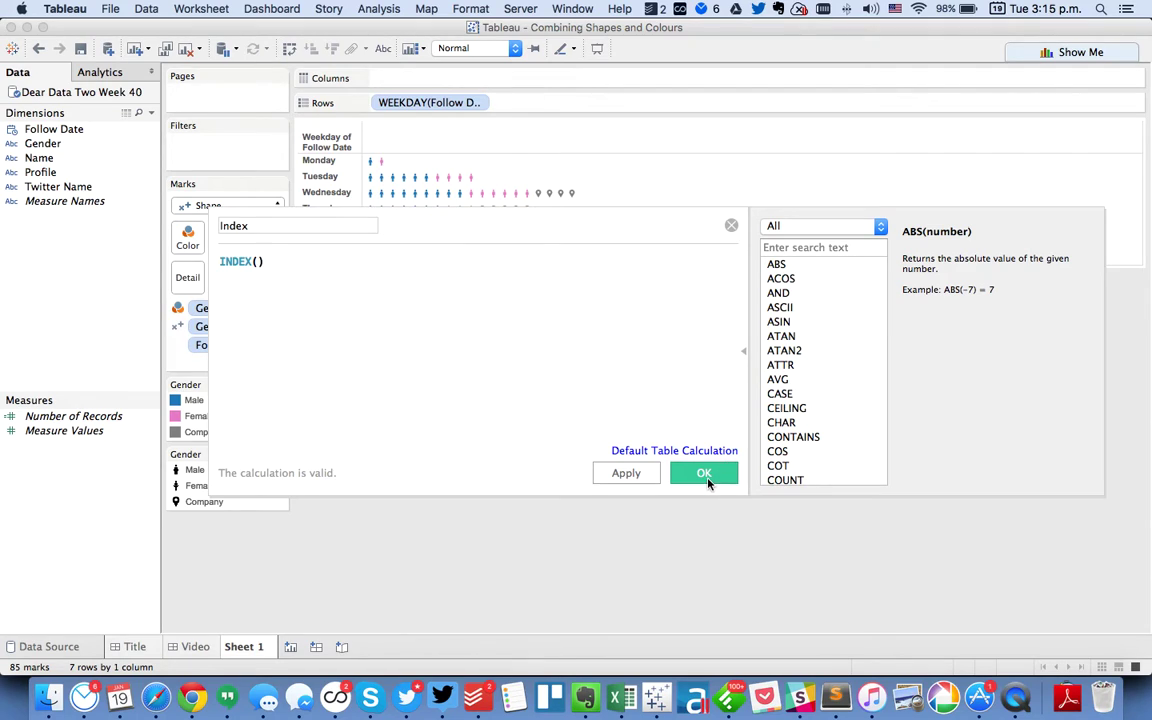
click(704, 474)
drag(65, 422, 440, 78)
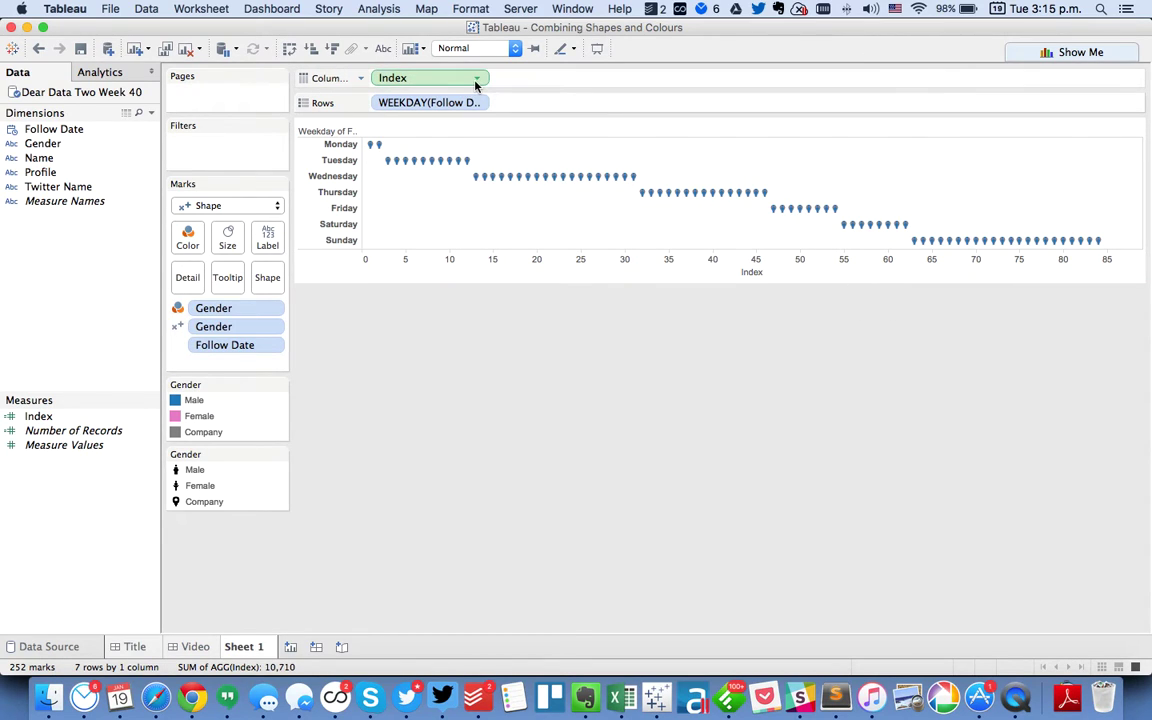
Compute Index along Weekday of Follow Date, Follow Date and Gender, restarting every Weekday of Follow Date.
click(476, 79)
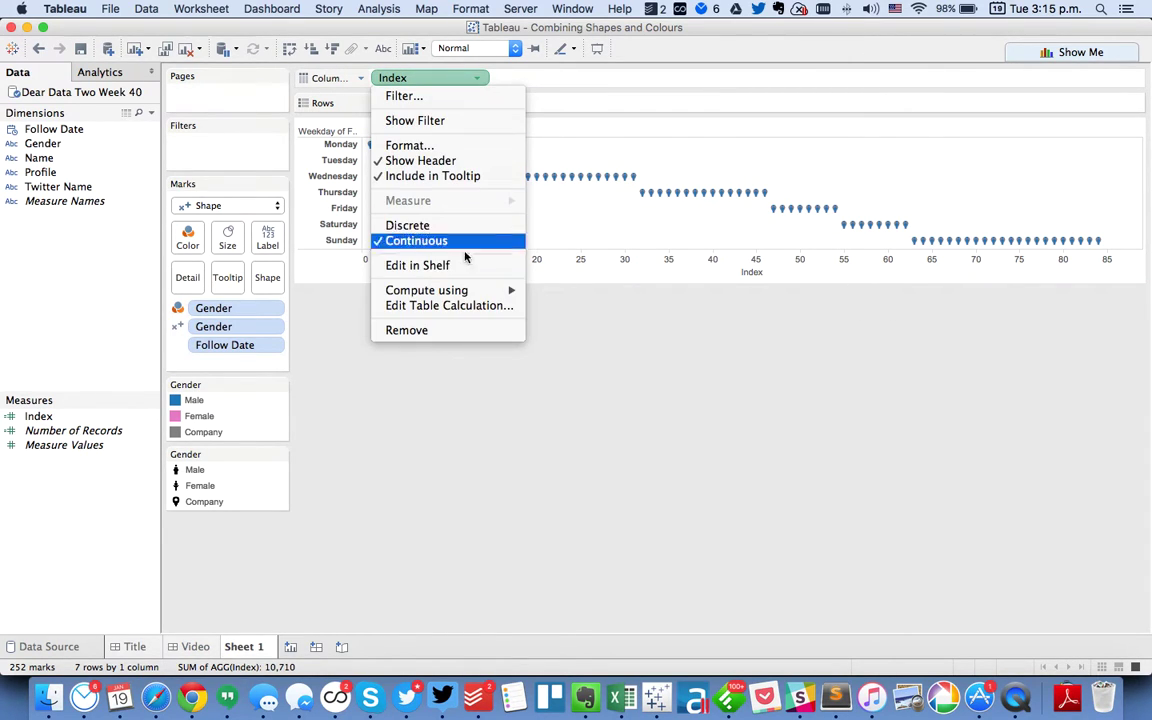
click(462, 306)
click(645, 258)
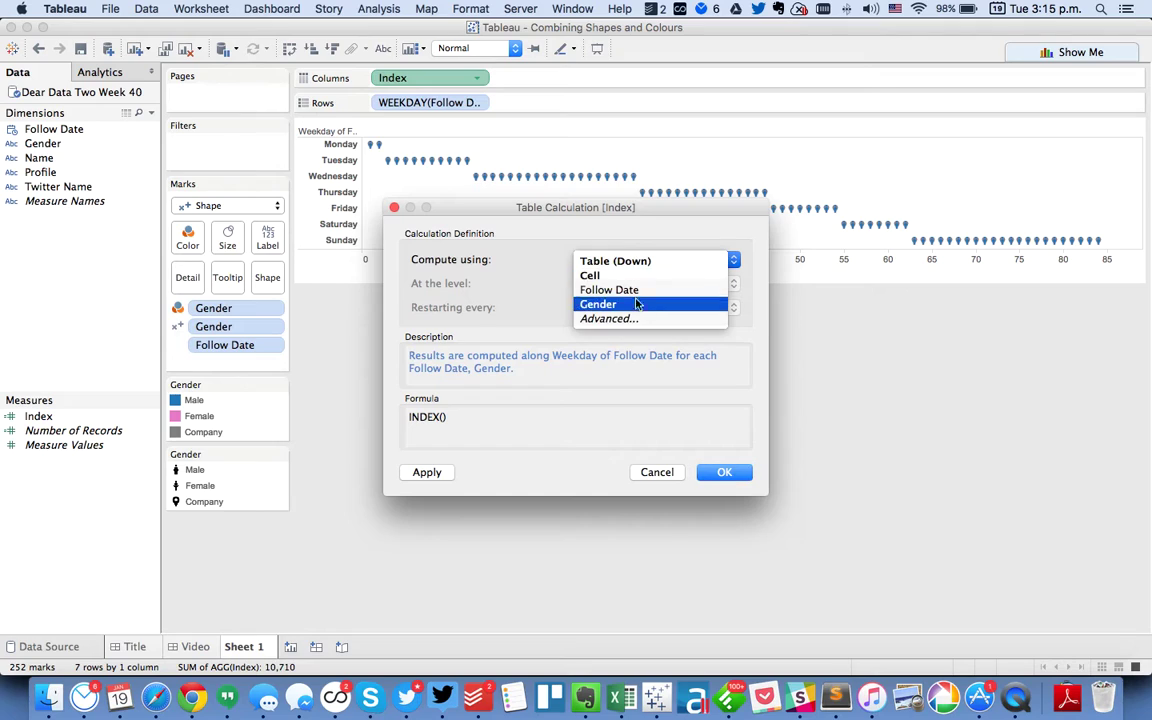
click(632, 320)
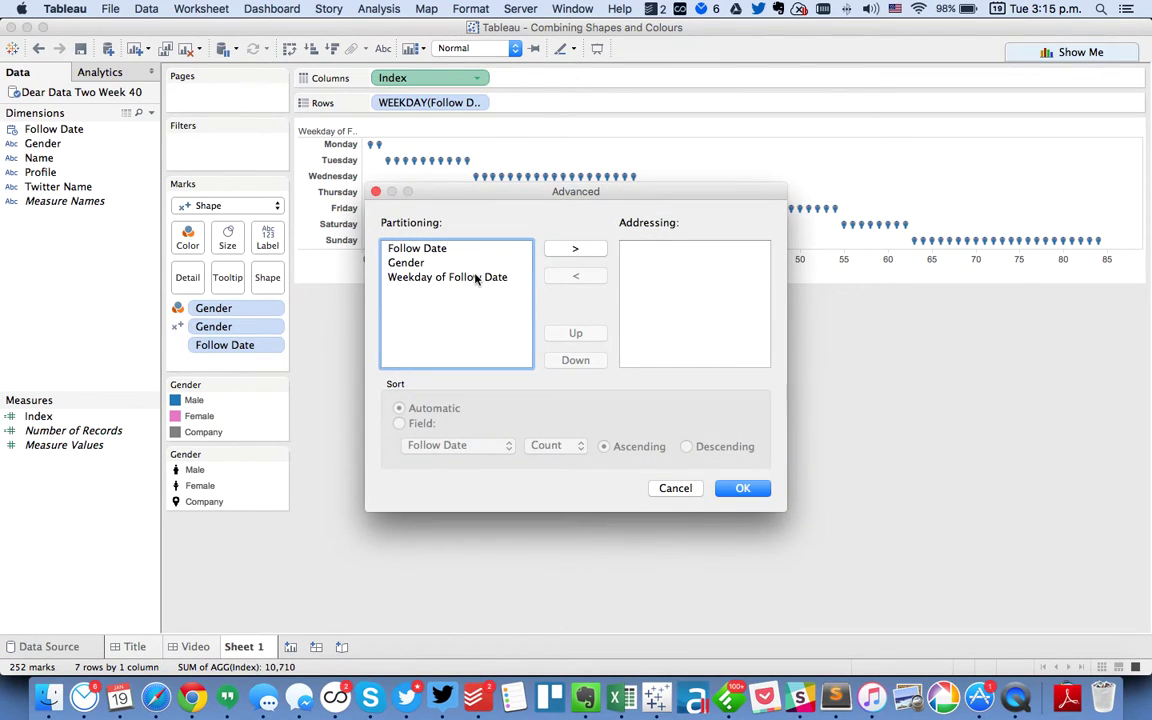
click(550, 248)
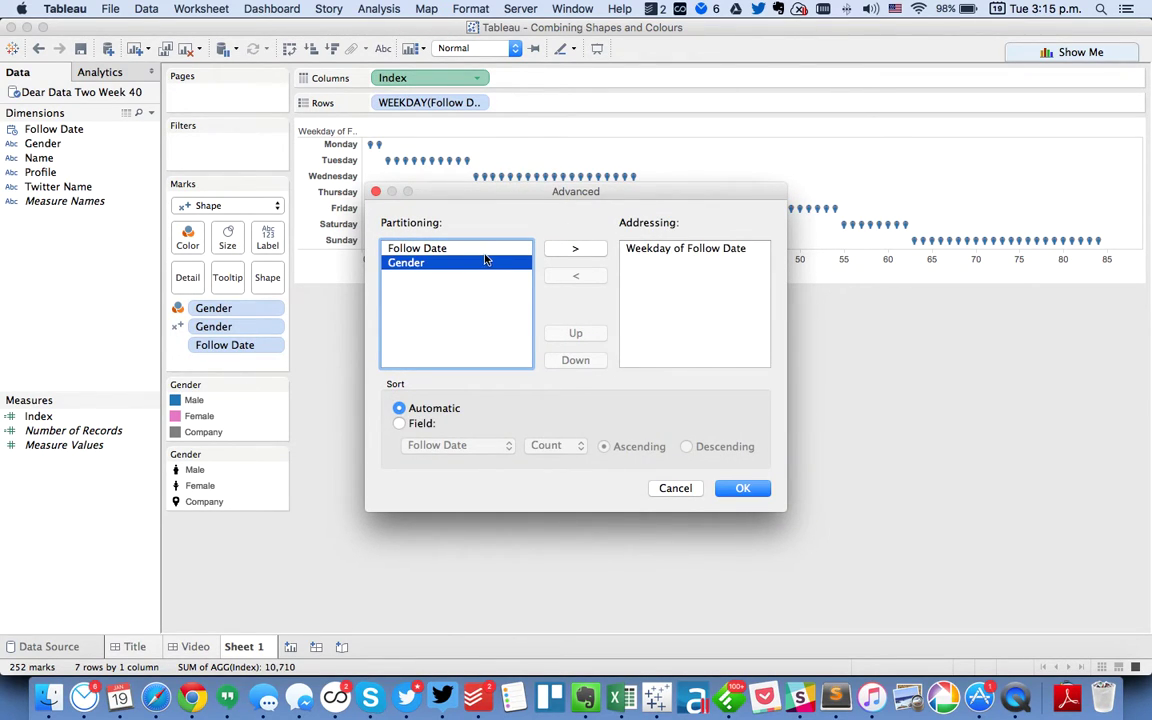
click(506, 252)
click(555, 248)
click(555, 248)
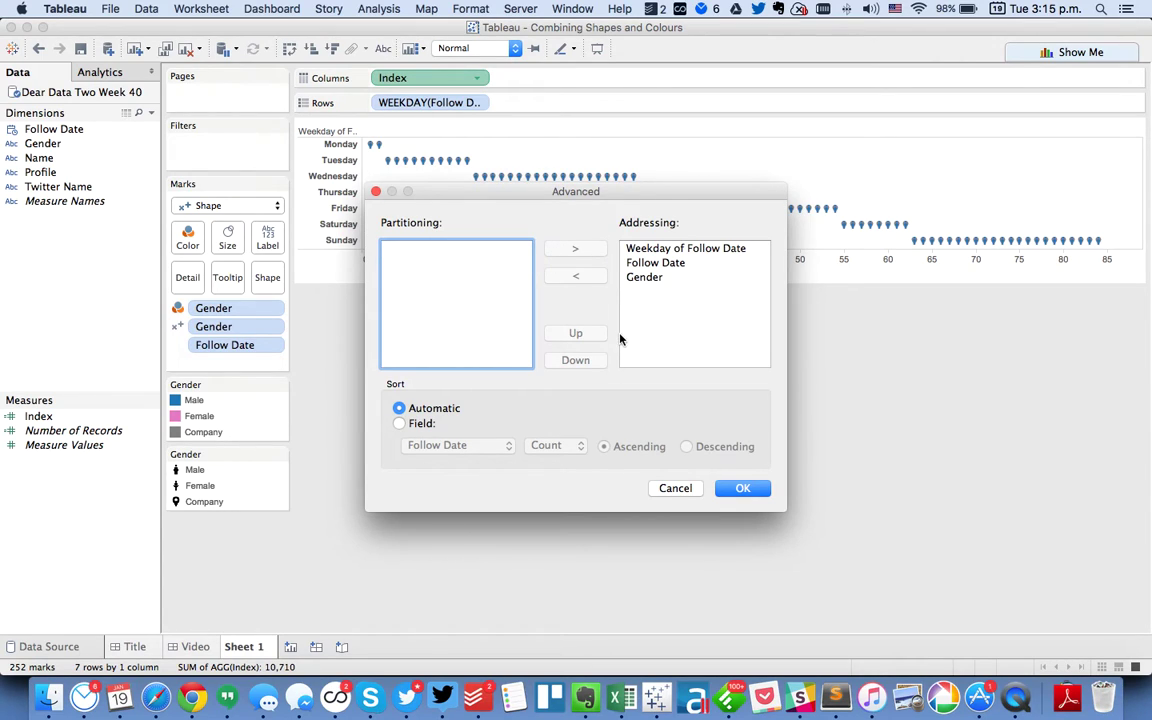
click(743, 490)
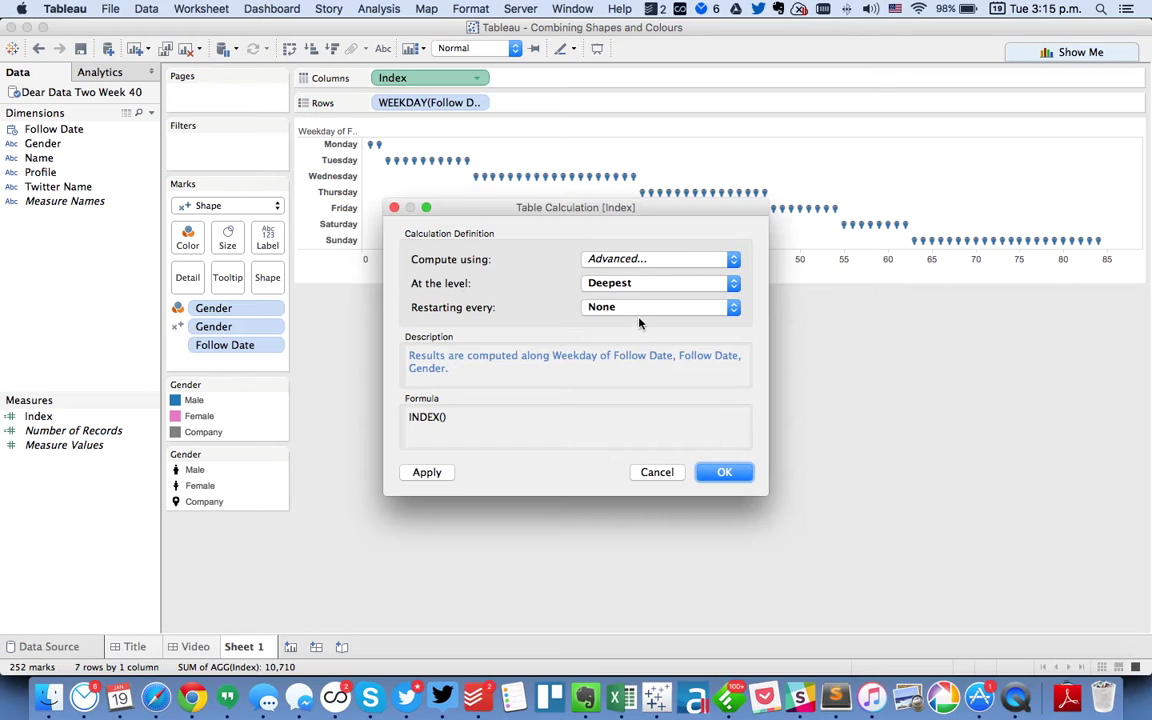
click(637, 315)
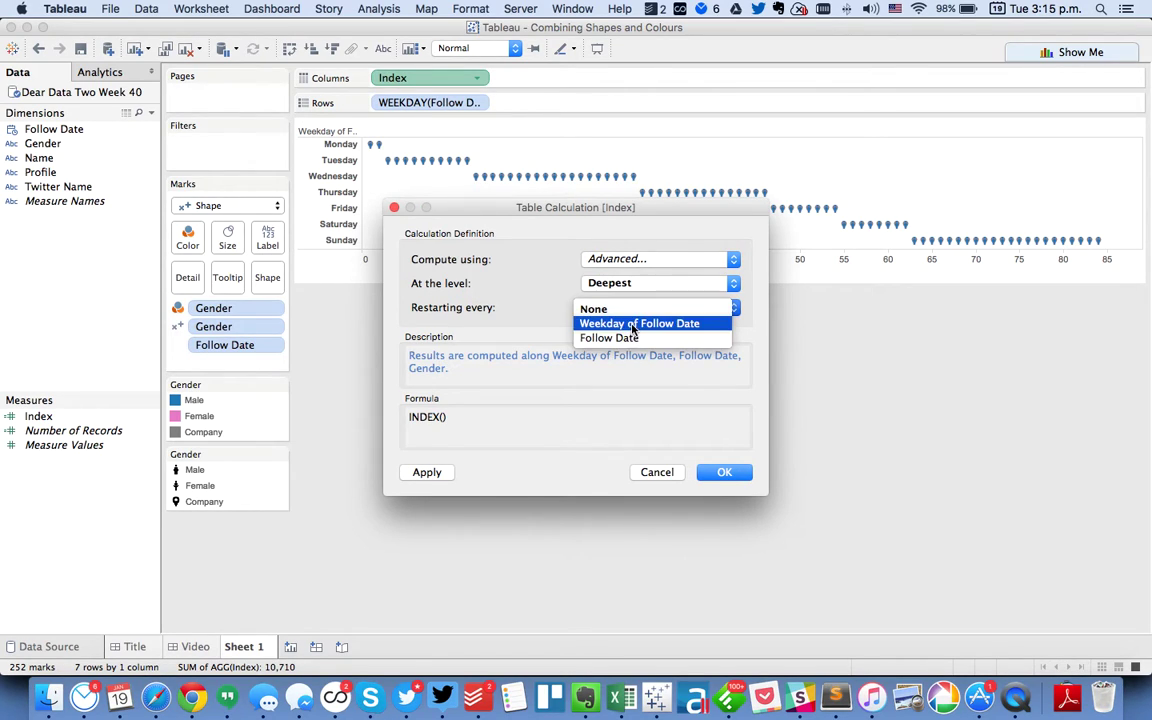
click(640, 324)
click(724, 476)
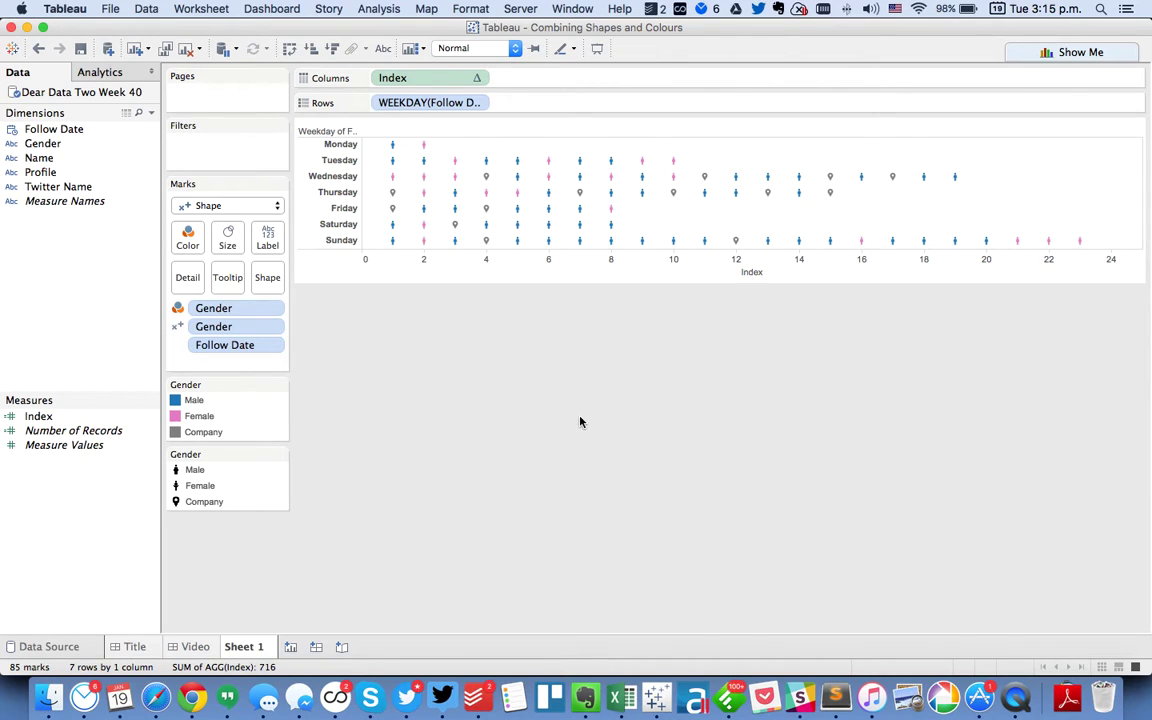
Hide the Index axis header and the row field labels.
mouse_move(396, 144)
click(478, 78)
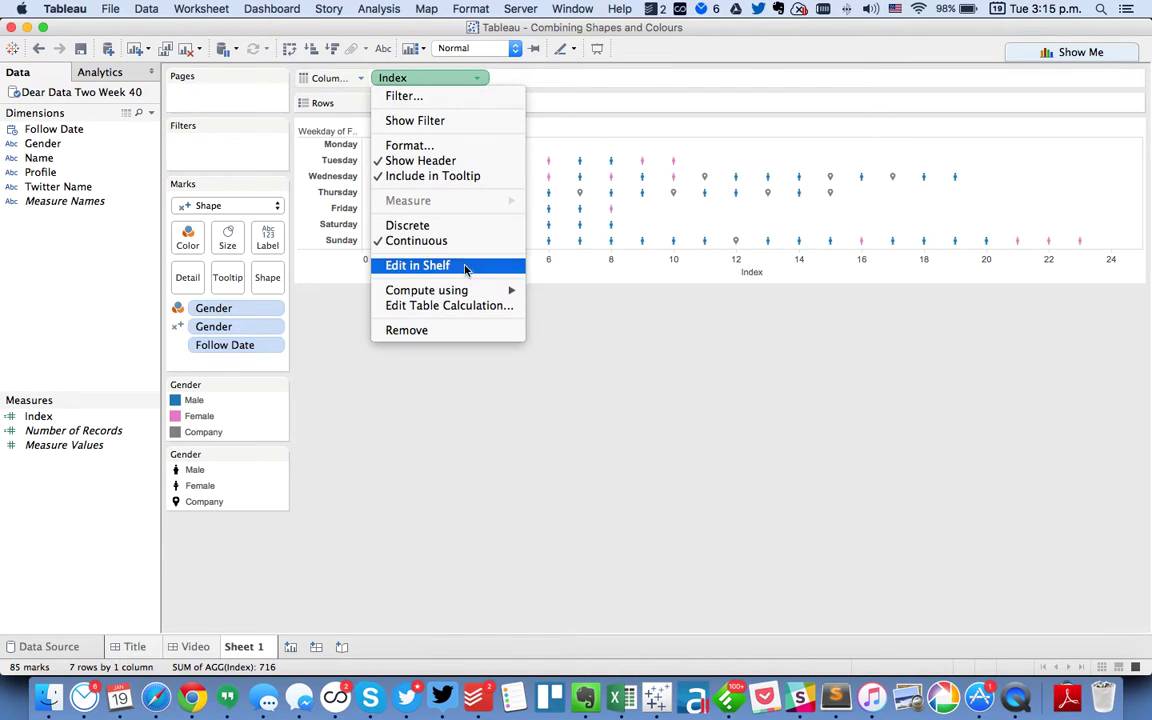
click(453, 162)
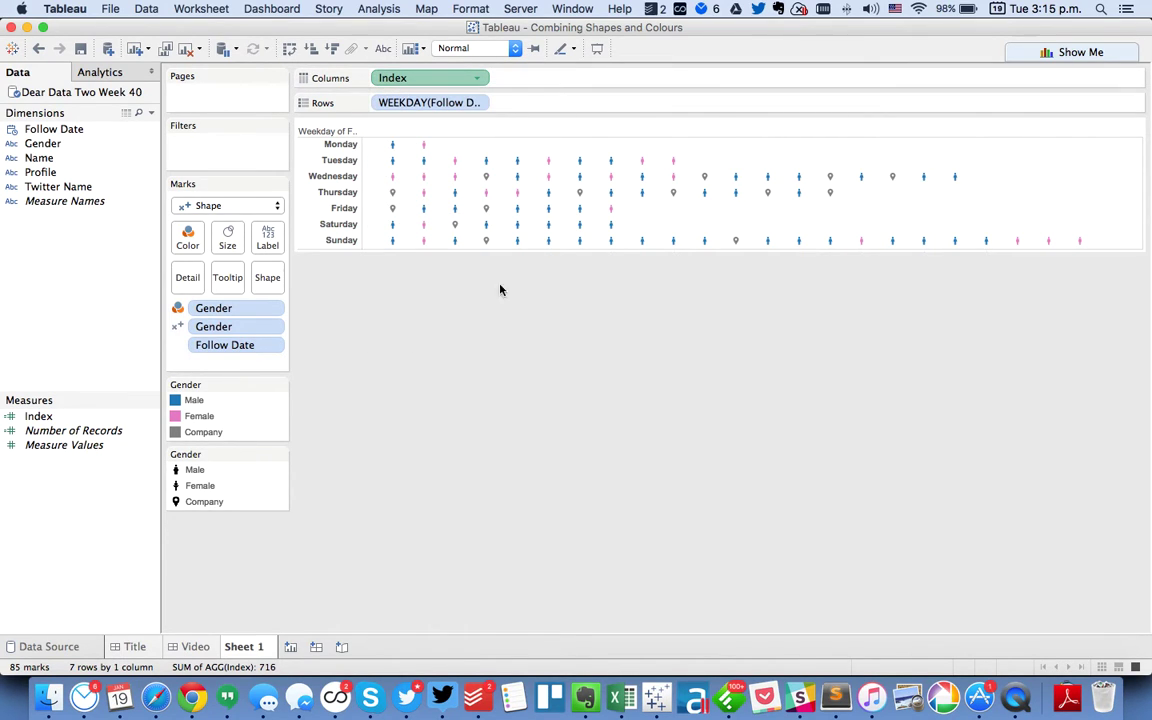
right_click(313, 134)
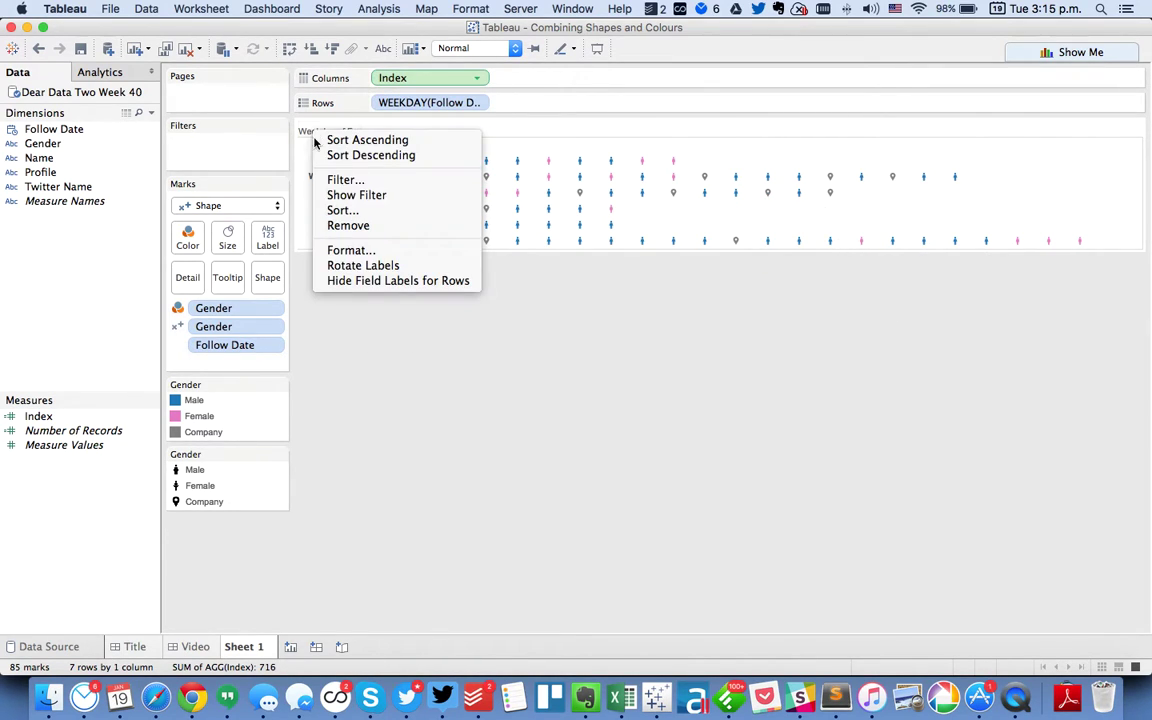
click(350, 280)
Fit the sheet to Entire View and enlarge the shape marks with the Size slider.
click(434, 47)
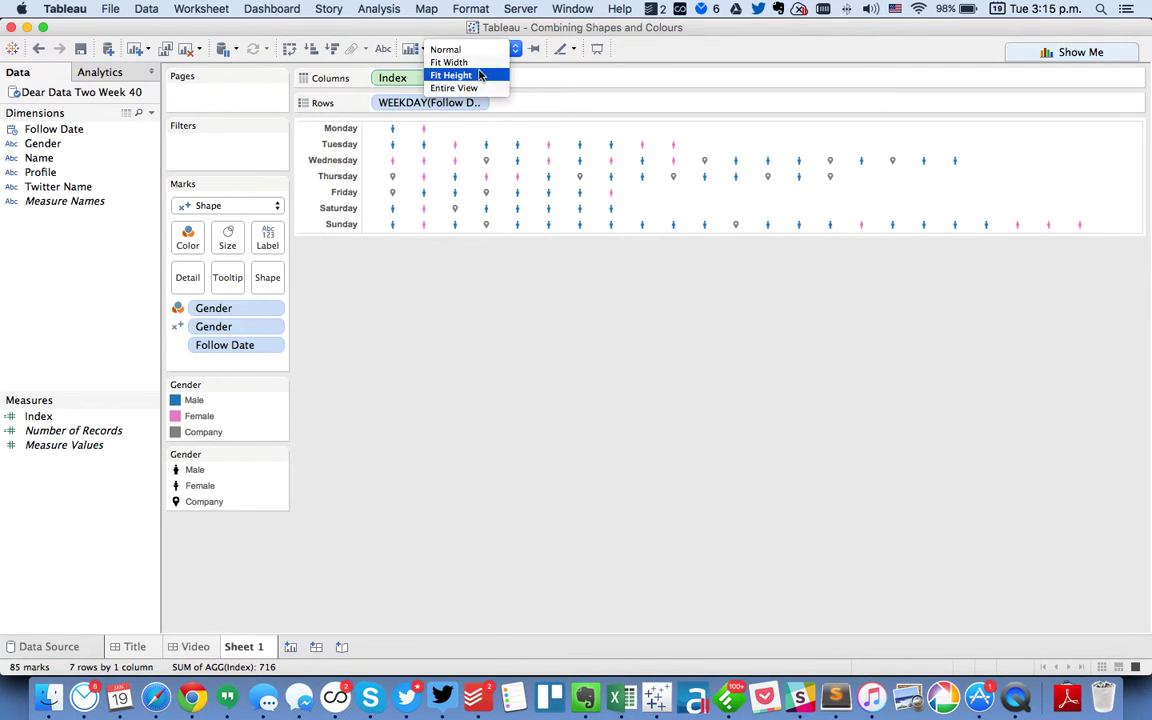
click(445, 87)
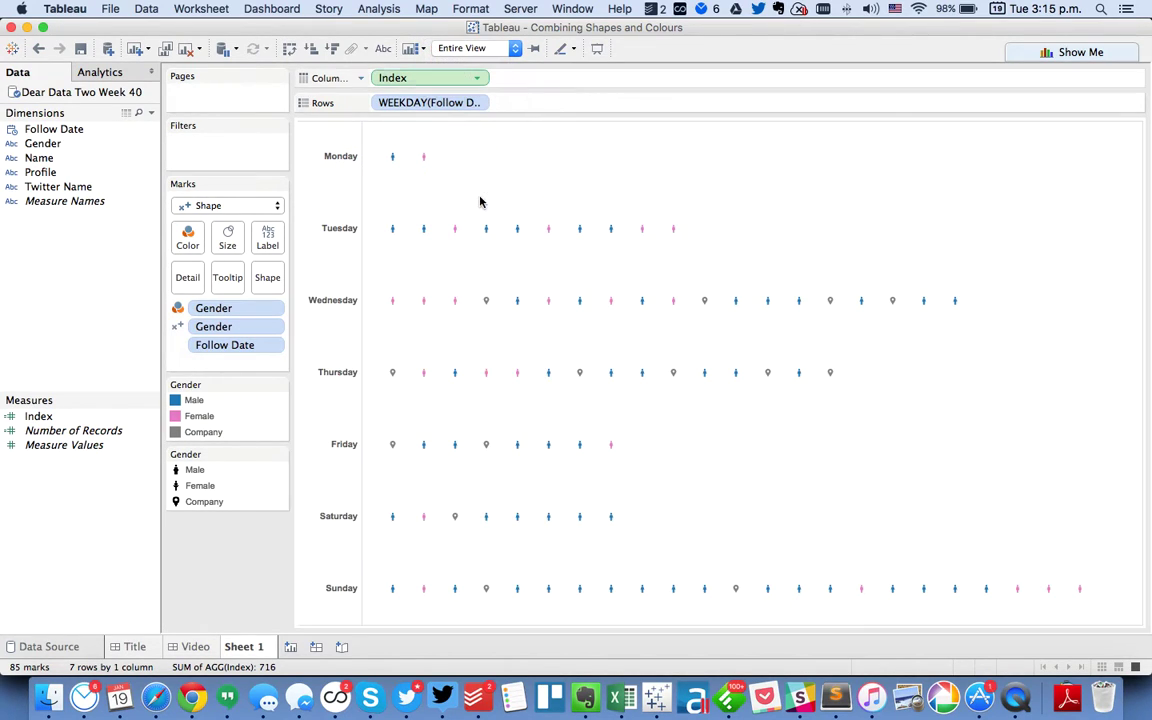
click(227, 240)
drag(256, 279, 324, 285)
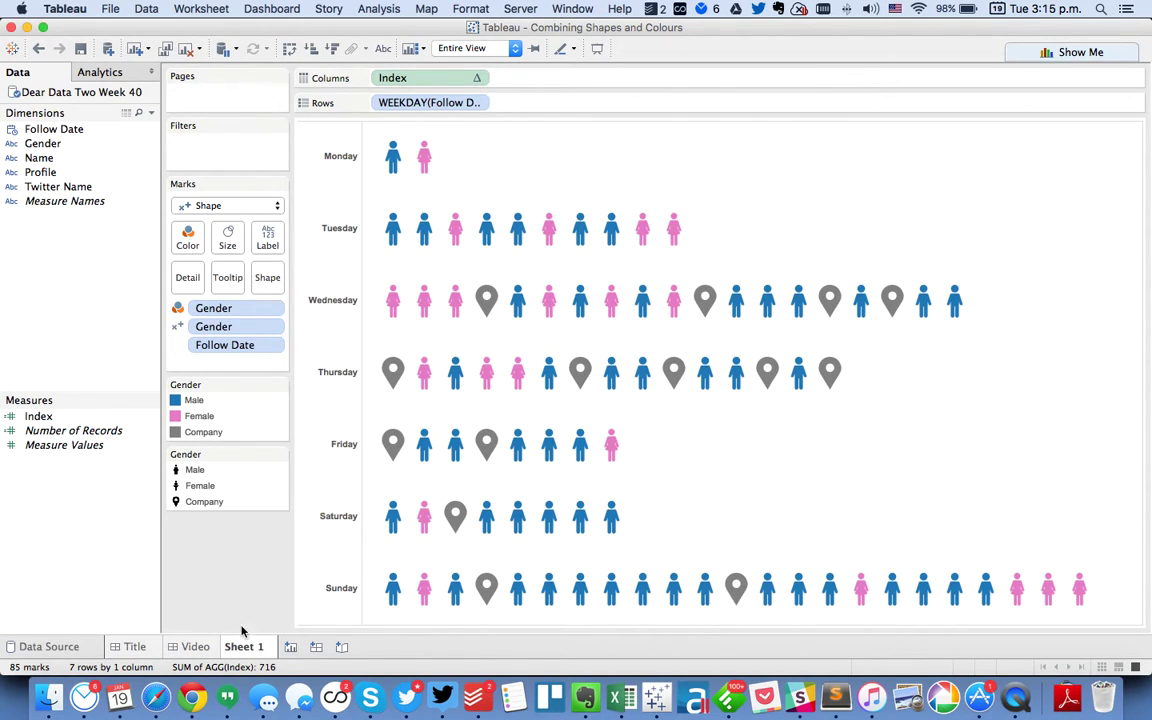
click(231, 582)
mouse_move(255, 650)
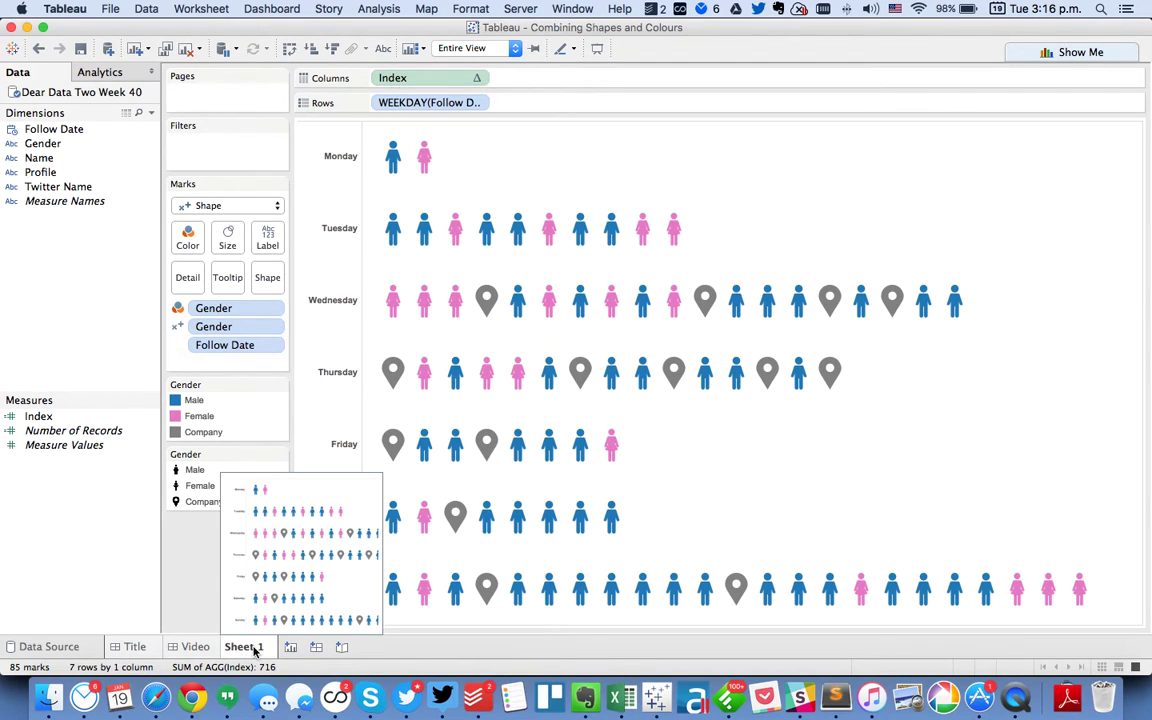
Create a new dashboard fixed at exactly 935 × 711 with new objects set to Tiled.
click(316, 647)
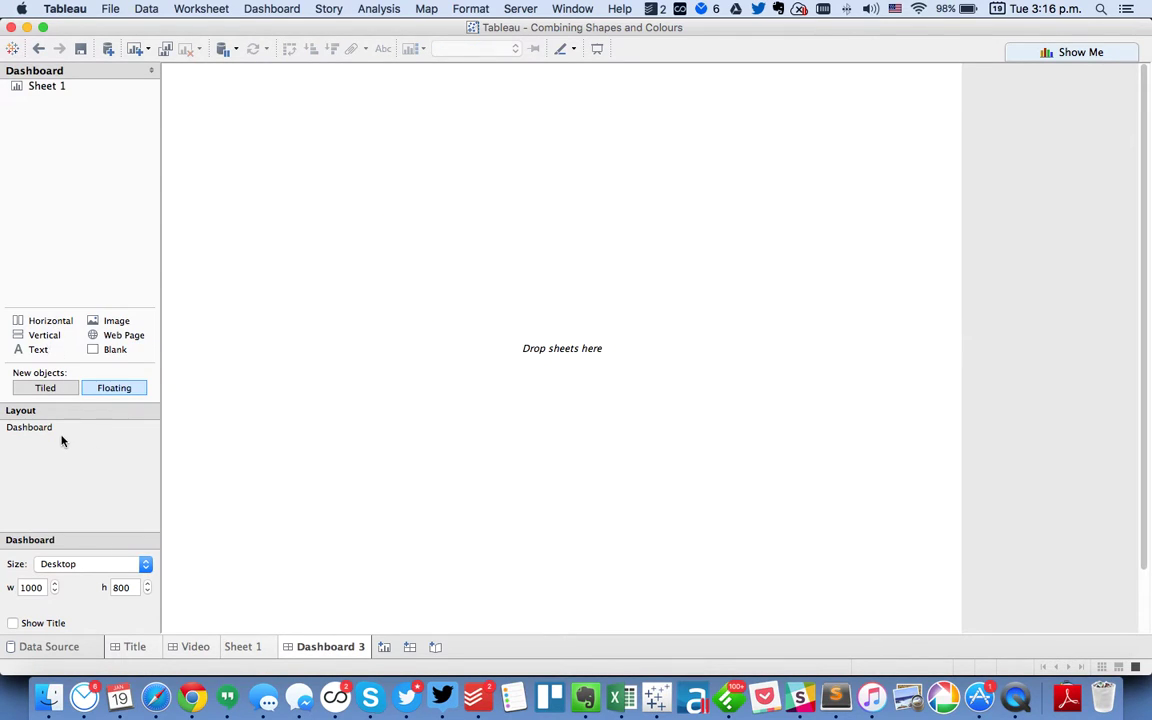
click(77, 563)
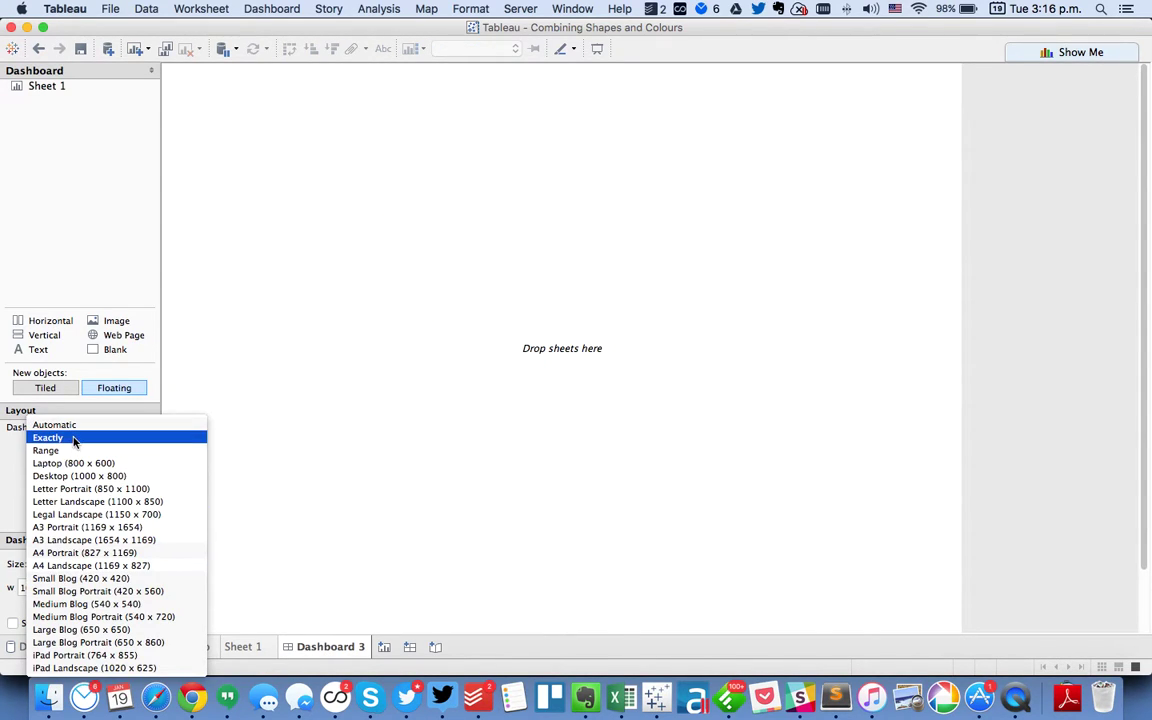
click(78, 427)
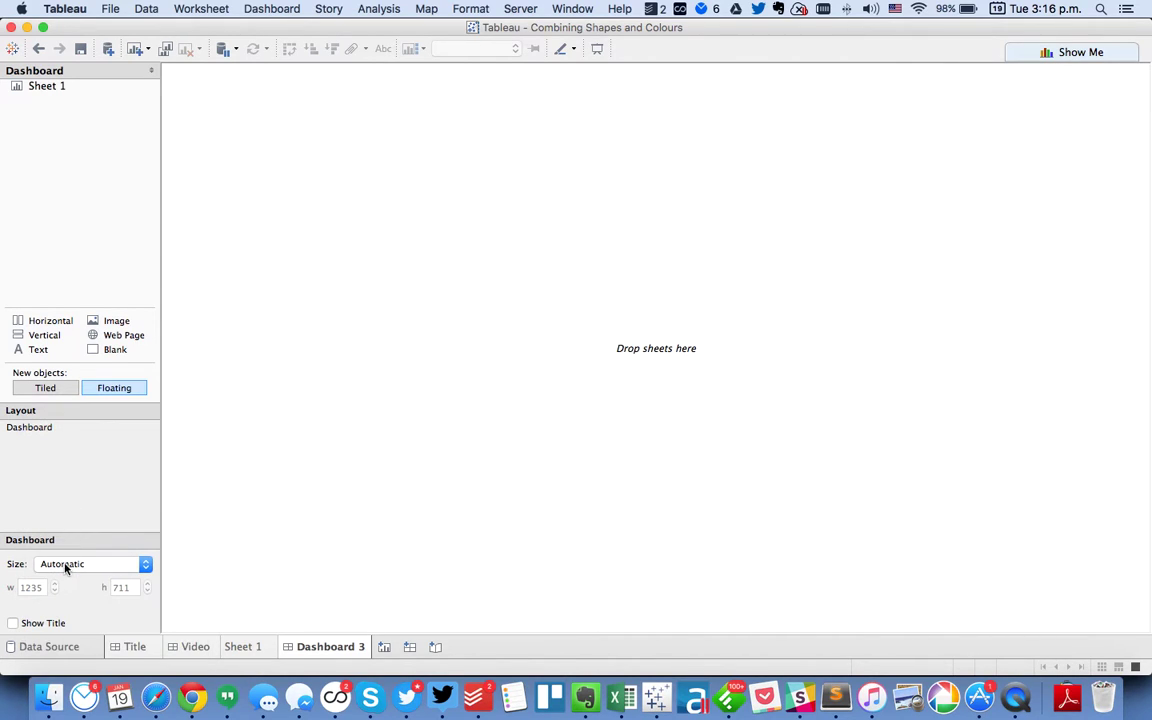
click(64, 567)
click(57, 437)
click(53, 590)
text(935)
key(Return)
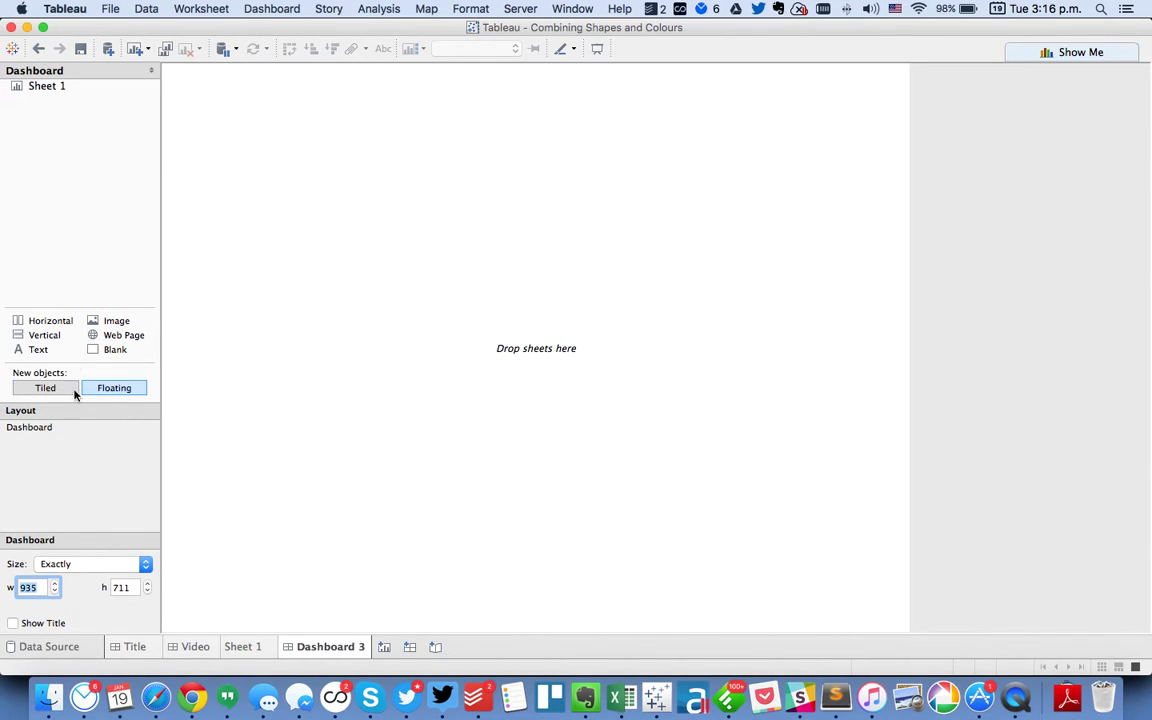
drag(54, 87, 17, 140)
click(46, 386)
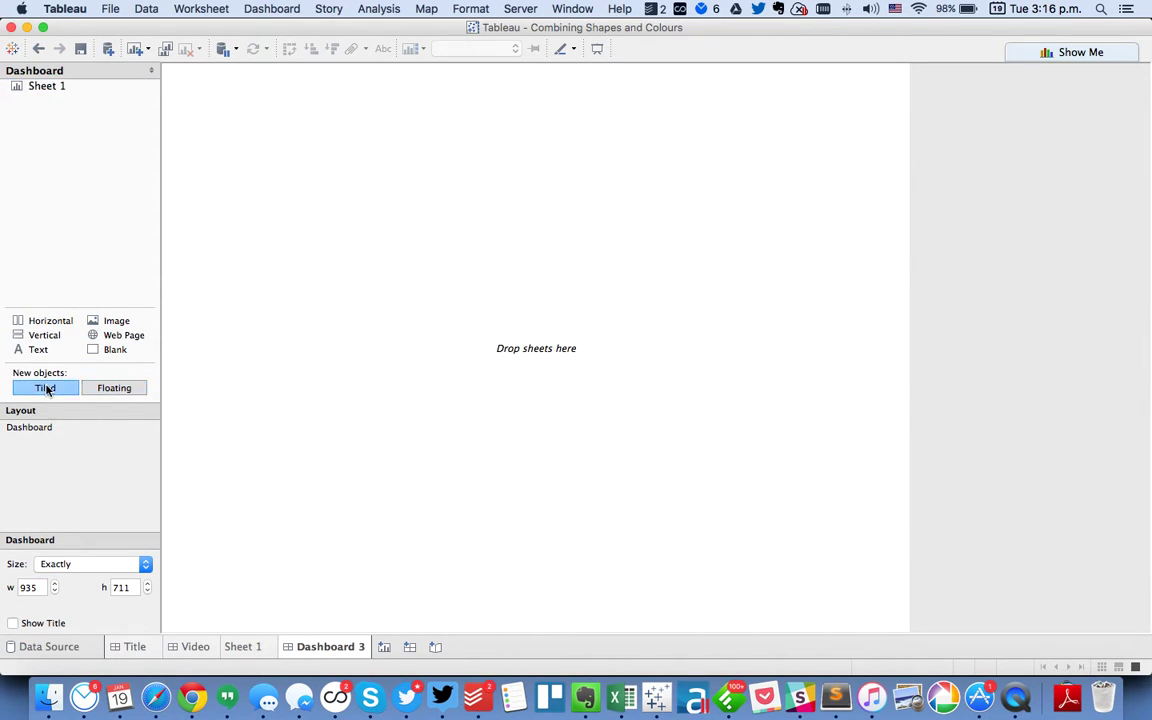
Place Sheet 1 on Dashboard 3 with its title hidden, Gender legends beside it.
double_click(44, 88)
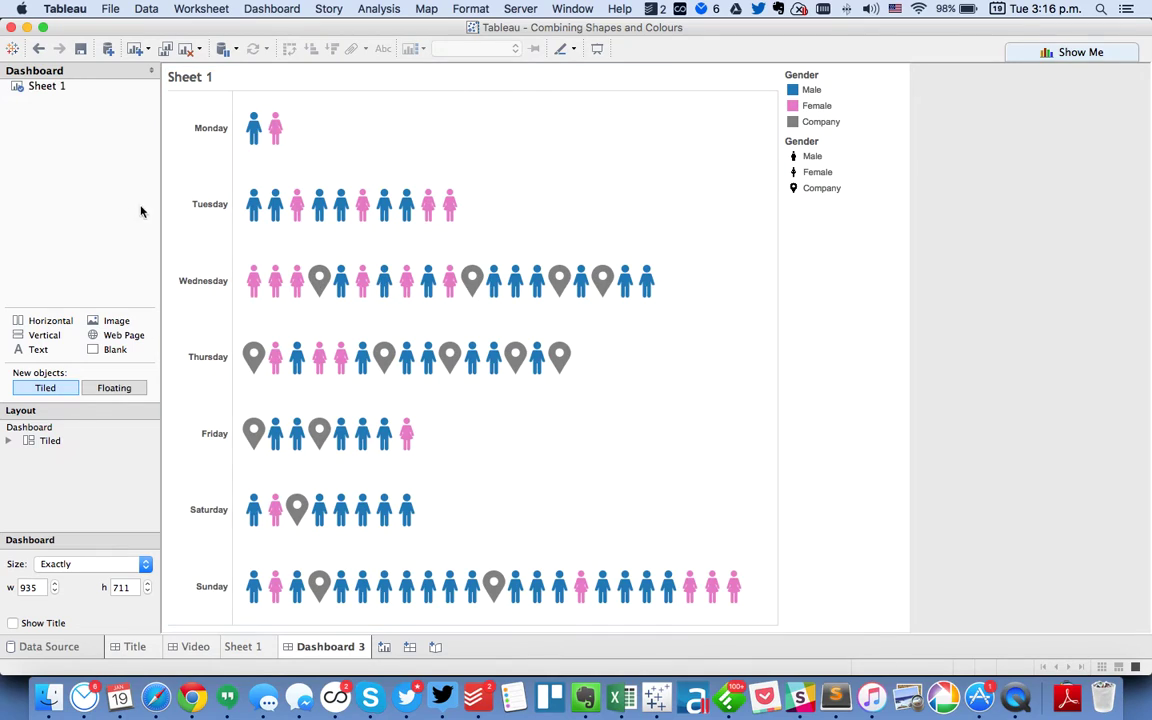
right_click(185, 79)
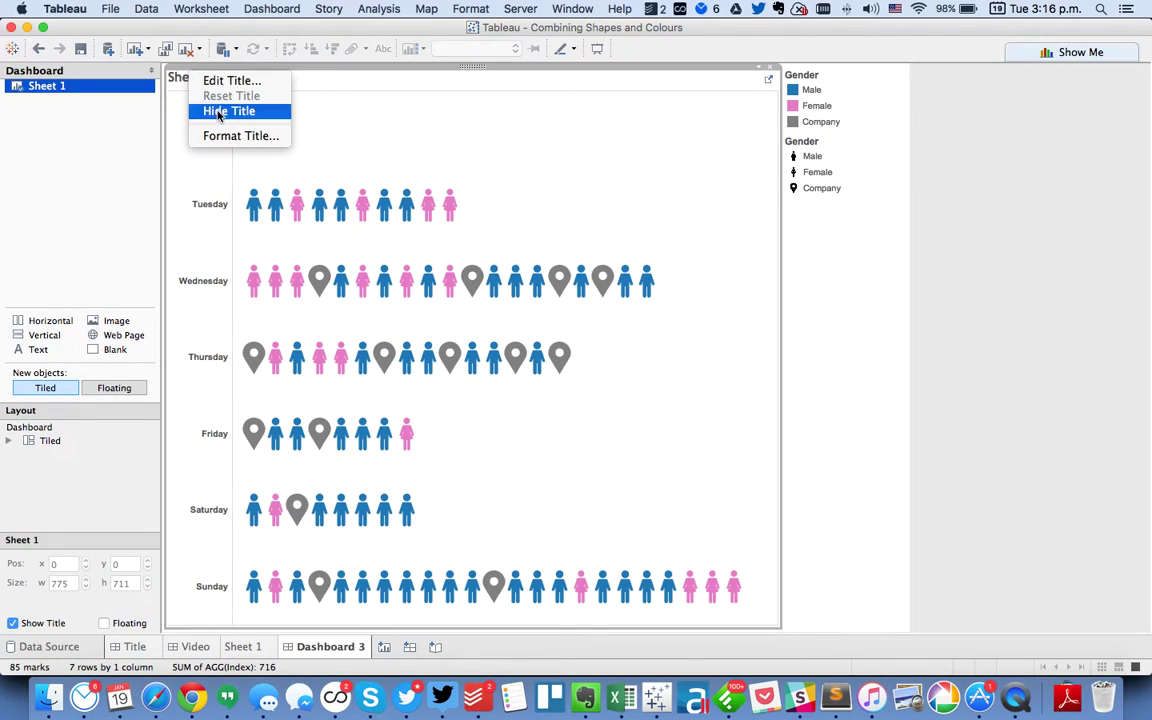
click(216, 111)
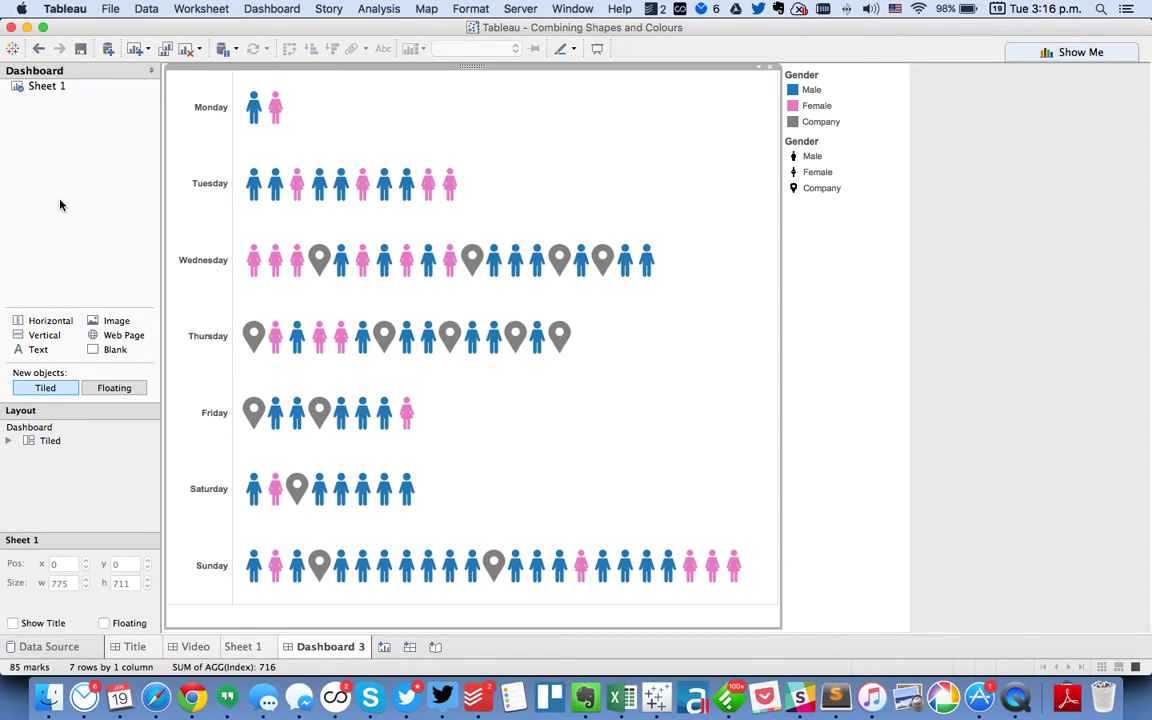
click(856, 175)
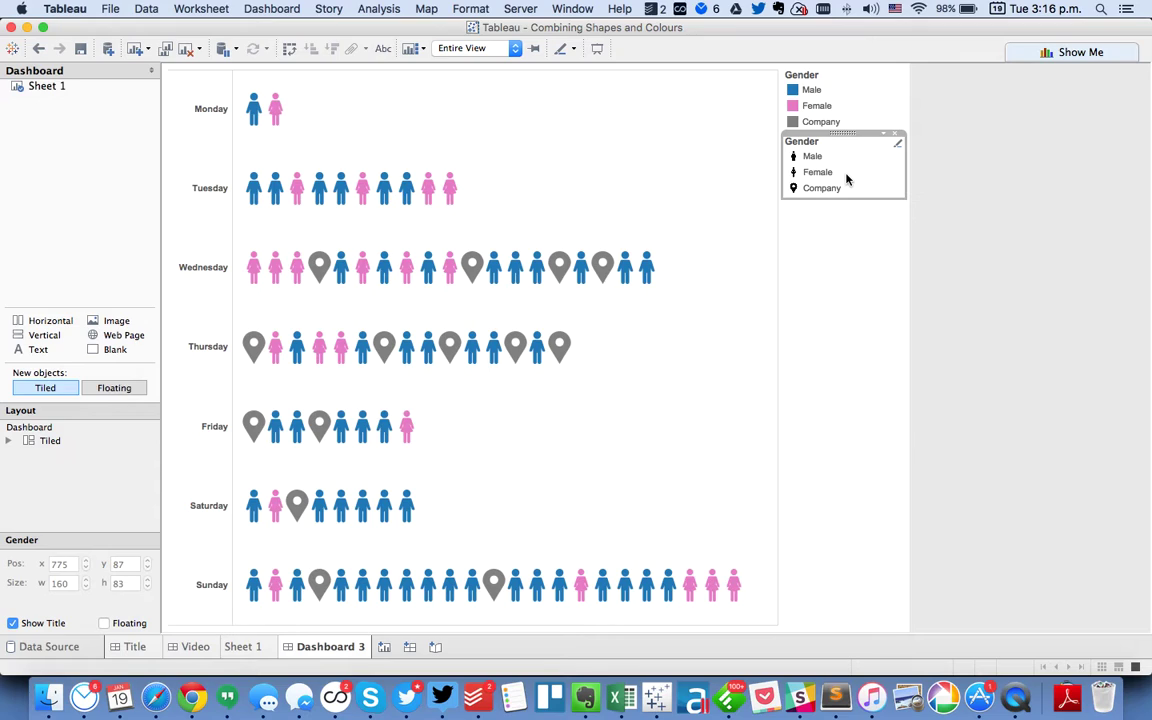
click(995, 387)
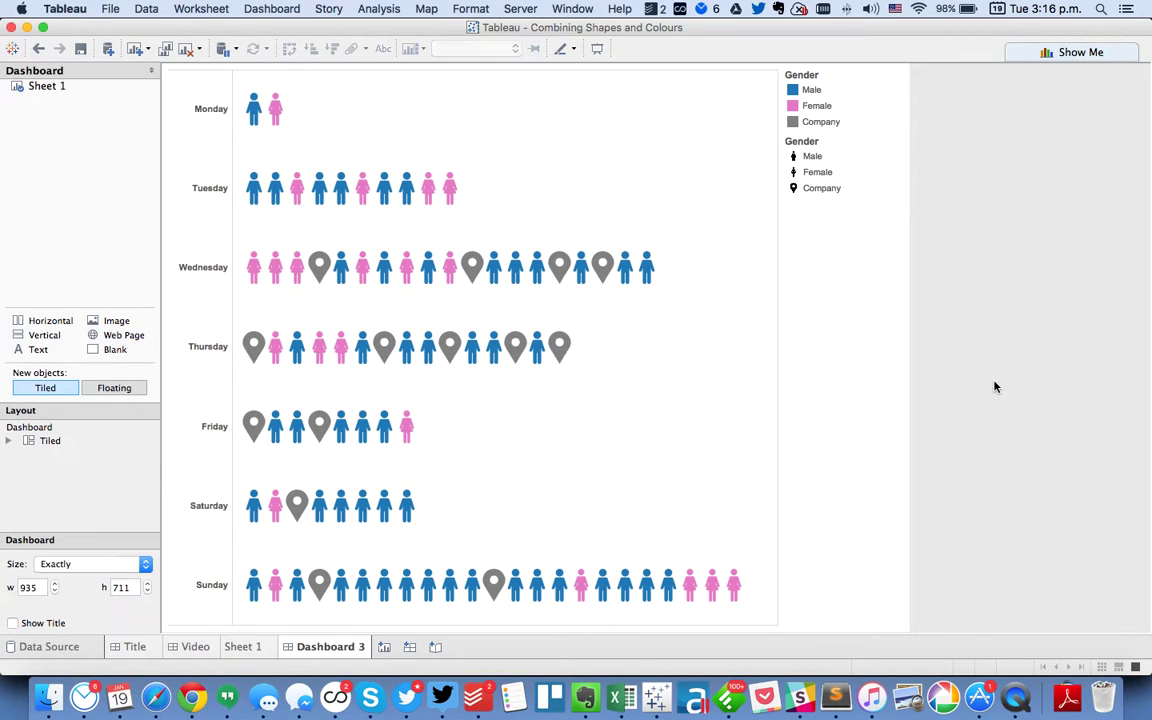
On a new worksheet, show shape marks with colour and shape both set by Gender.
click(384, 647)
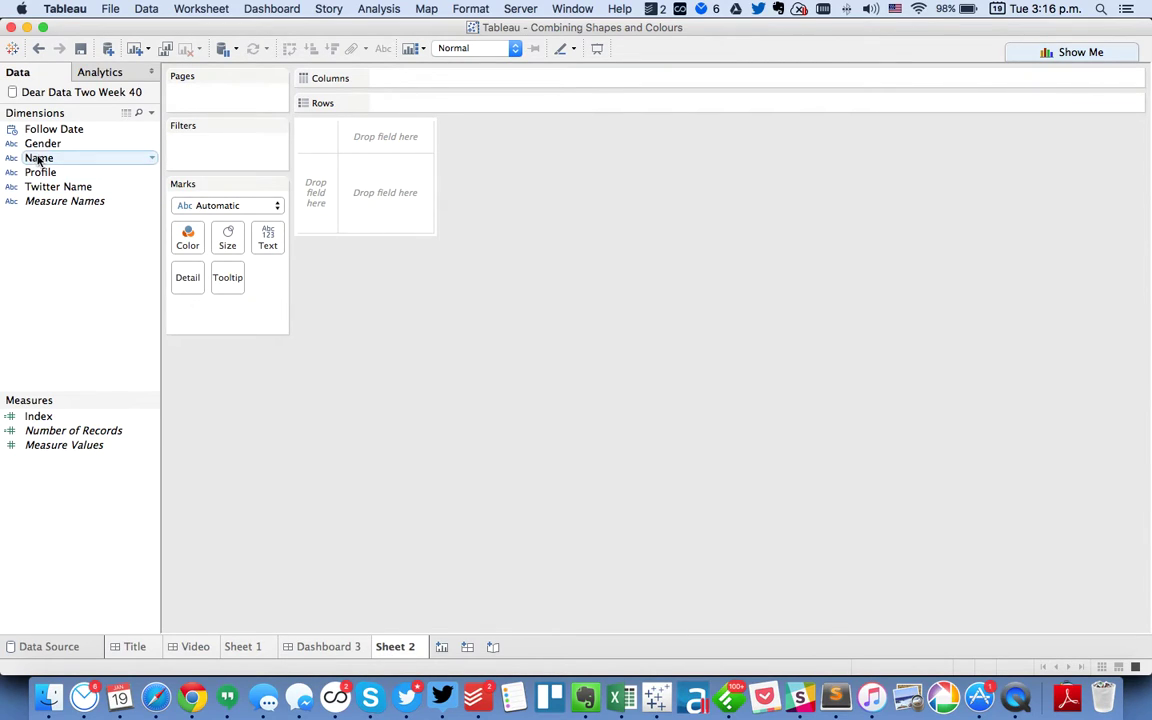
drag(46, 149, 188, 232)
click(209, 207)
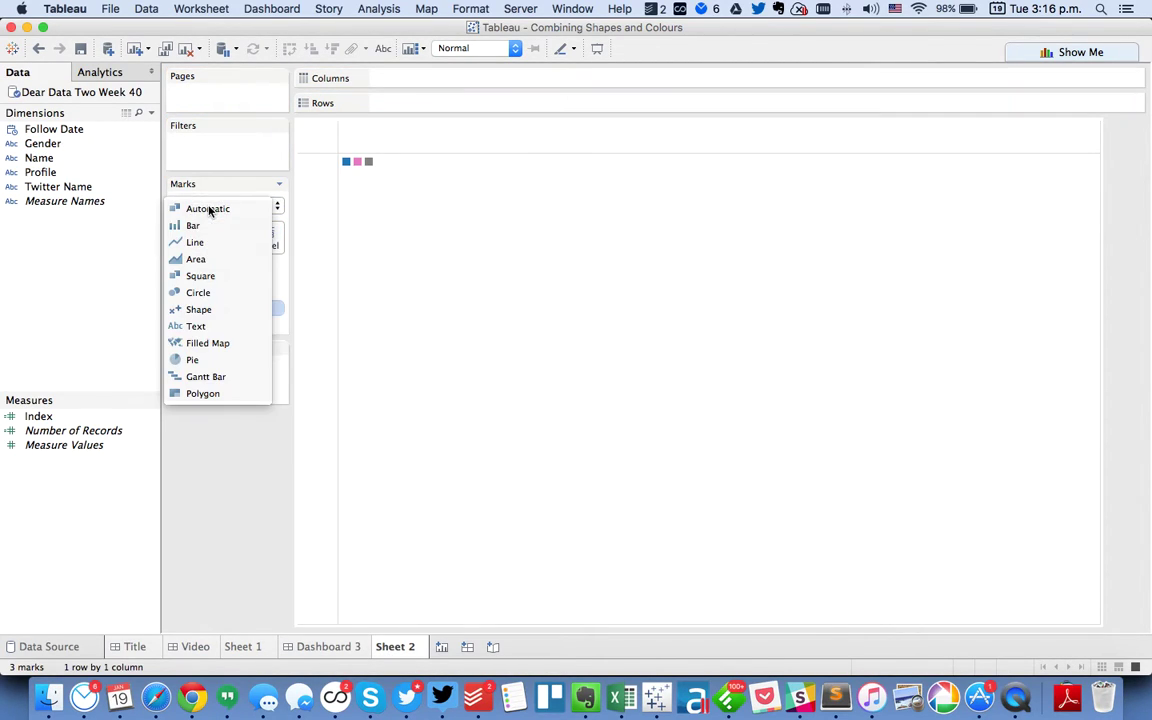
click(205, 310)
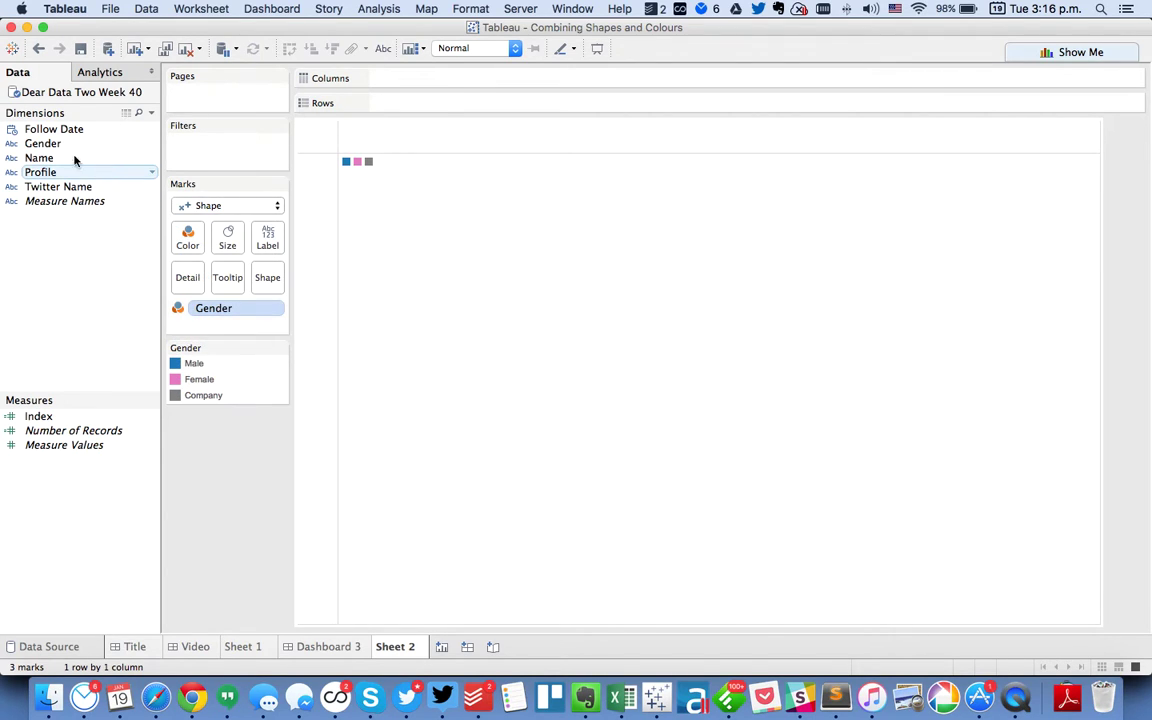
drag(57, 145, 268, 280)
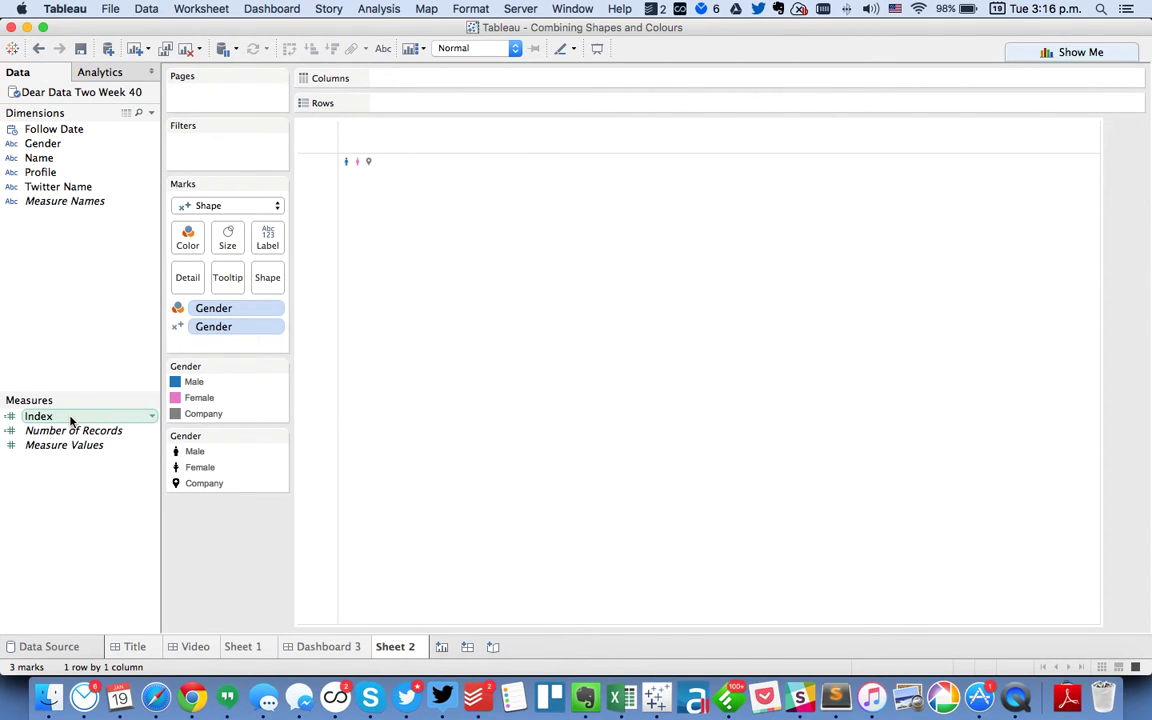
Place Index on Columns and compute it along Gender.
drag(70, 420, 440, 85)
click(479, 80)
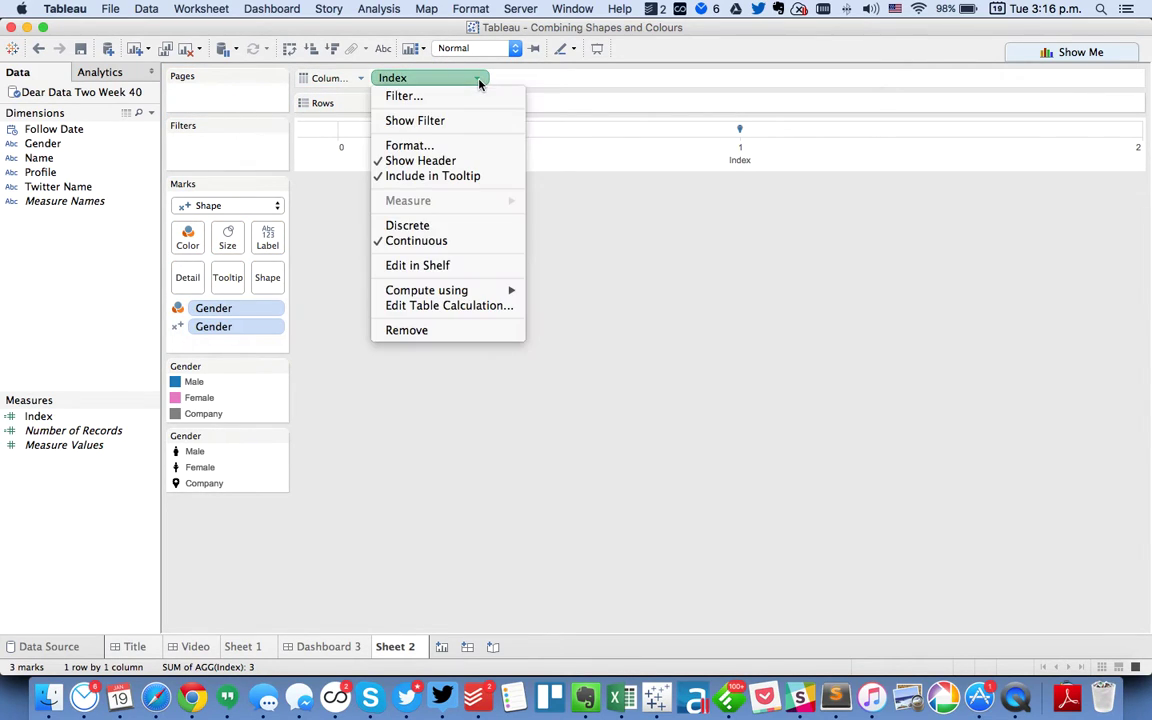
mouse_move(496, 291)
click(572, 327)
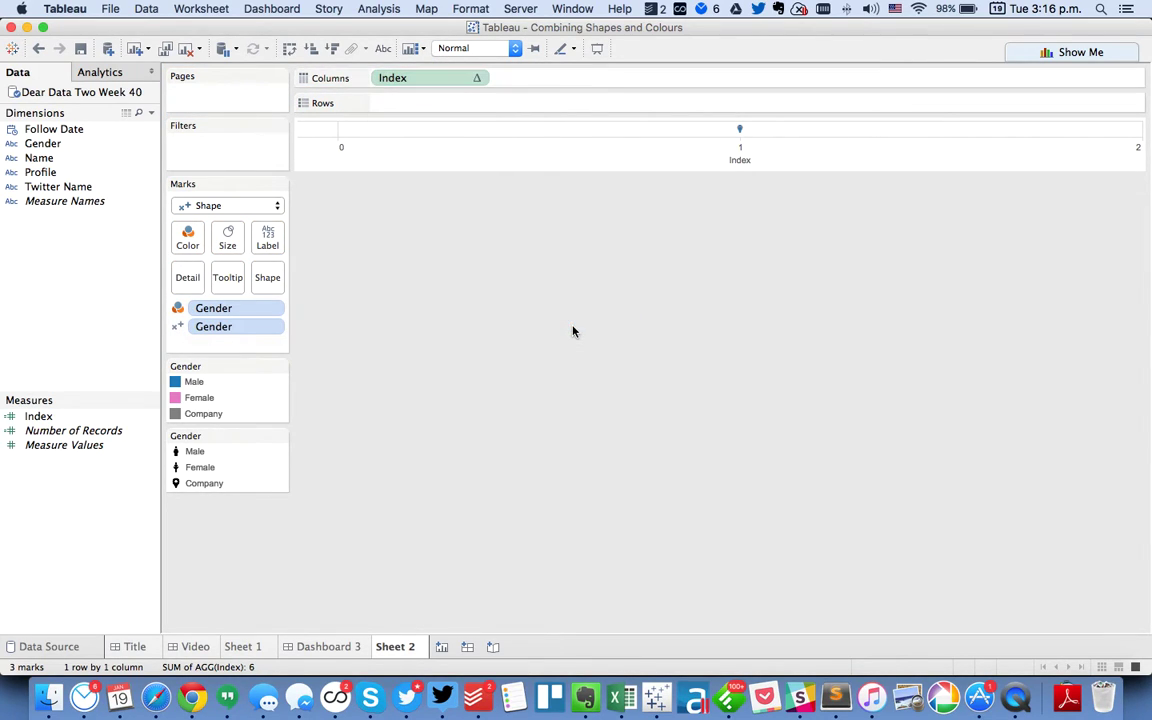
Hide the Index header, enlarge the gender shapes, and fit the view to Entire View.
click(477, 78)
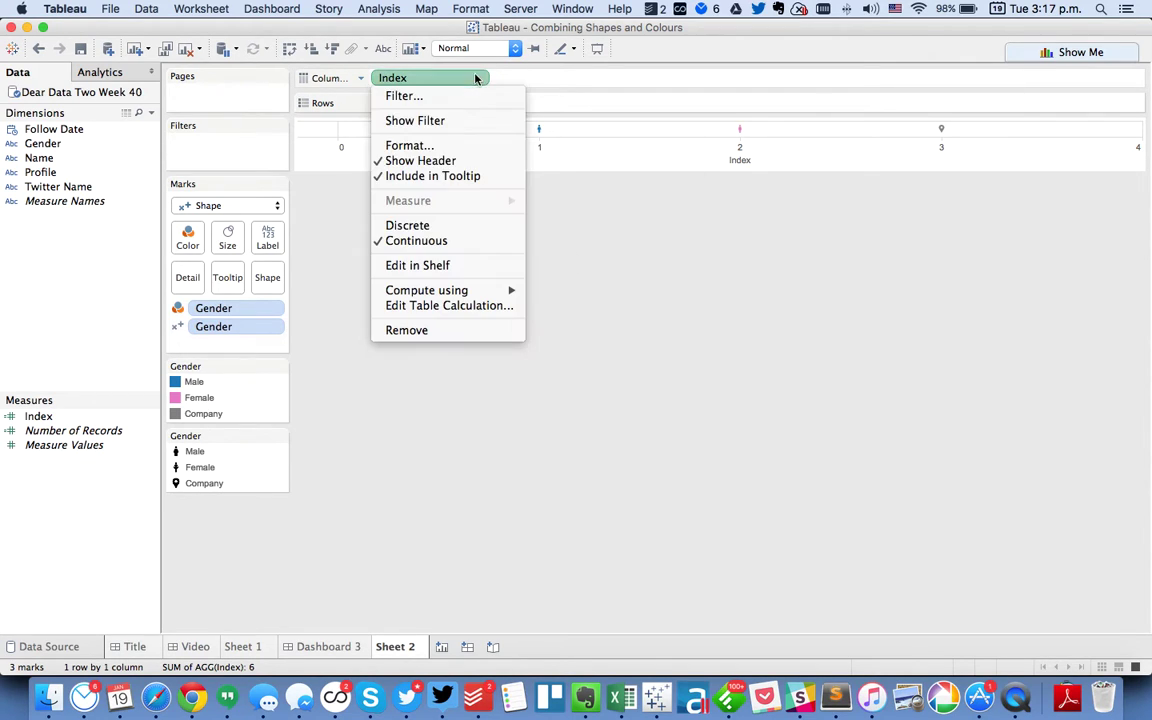
click(437, 161)
click(246, 238)
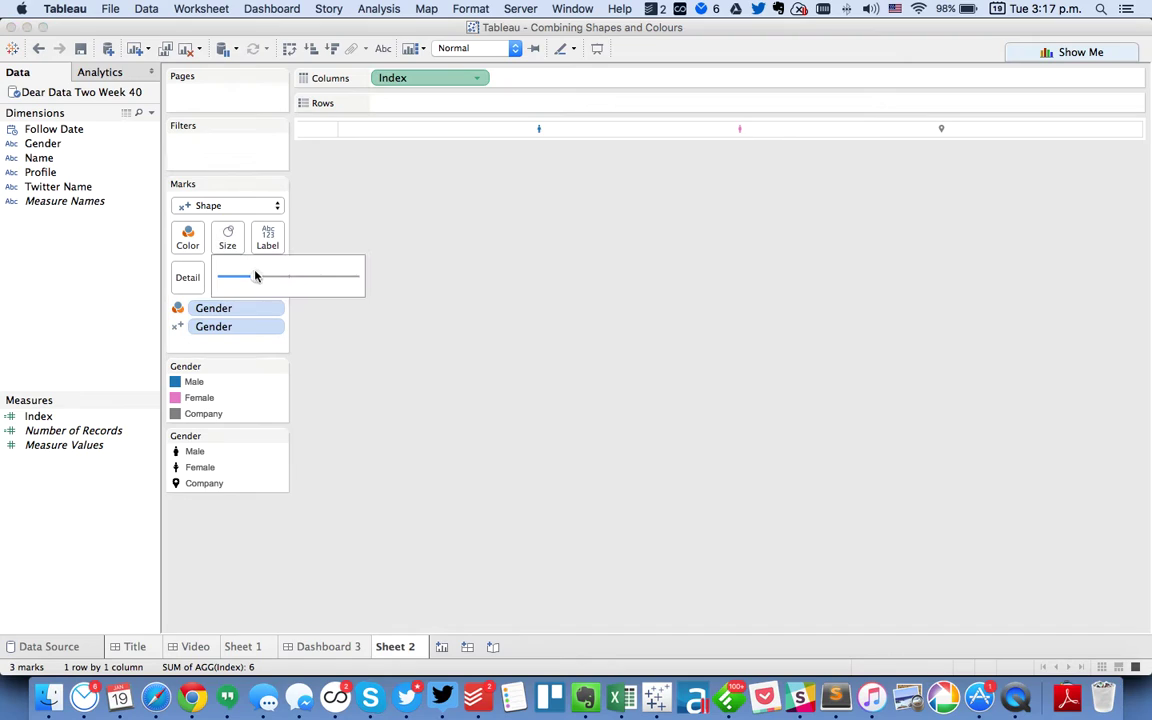
drag(255, 273, 322, 278)
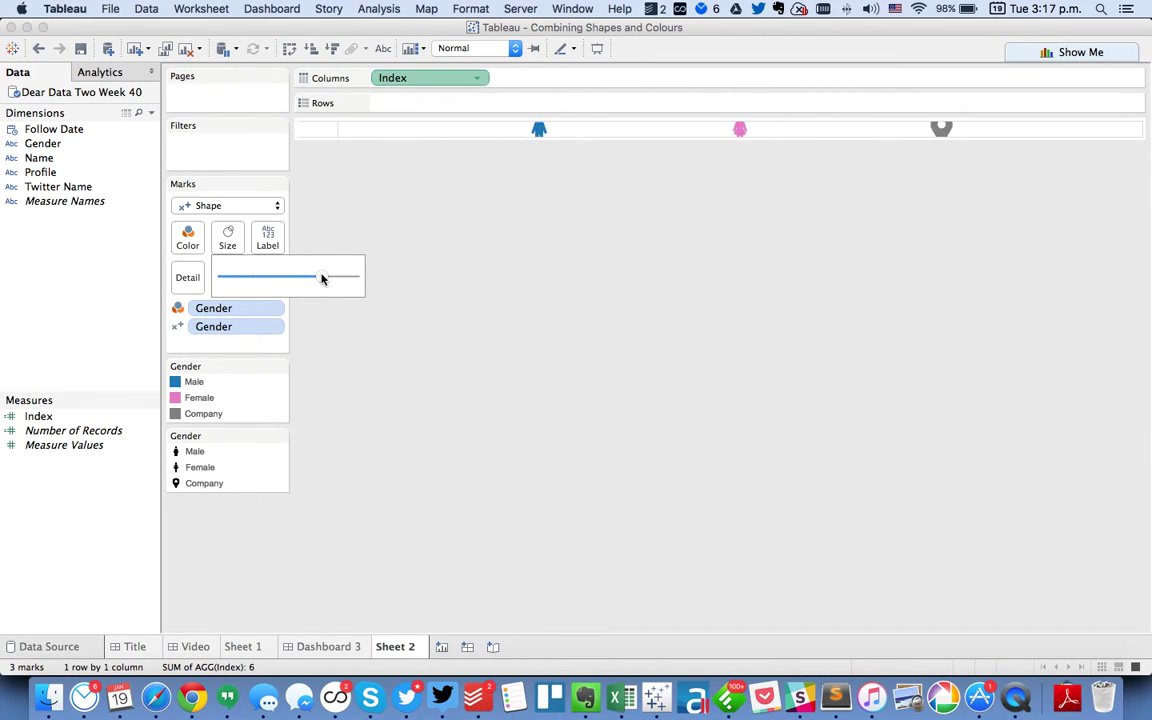
click(472, 48)
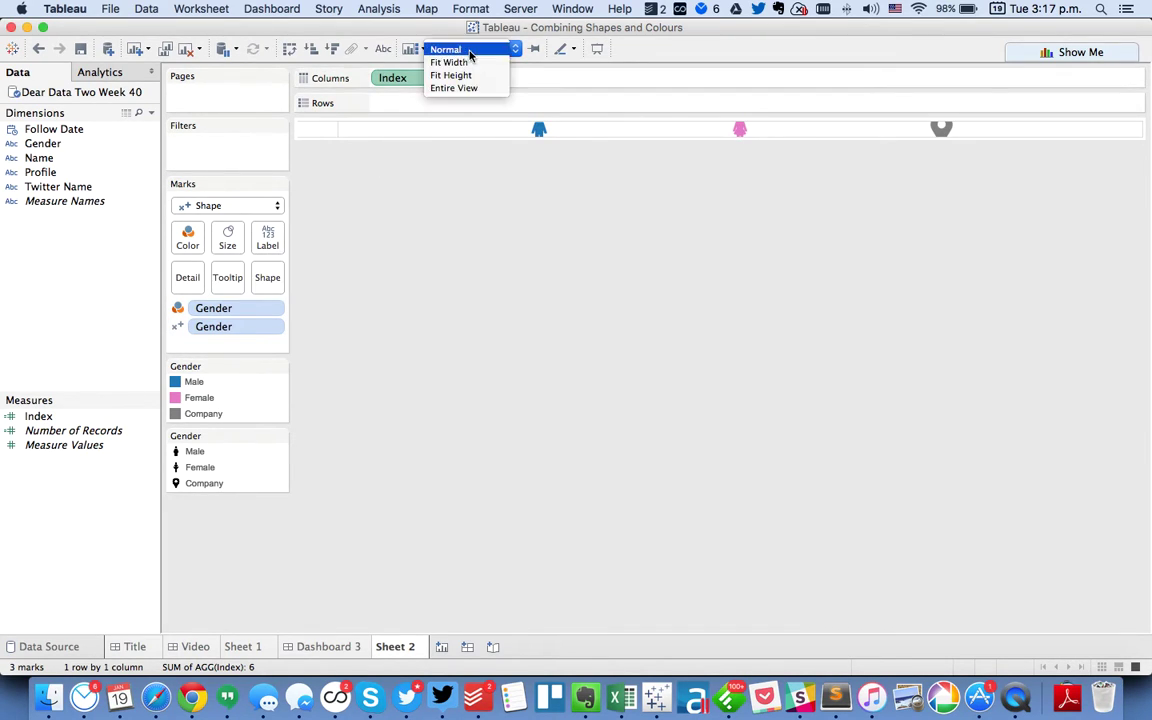
click(469, 89)
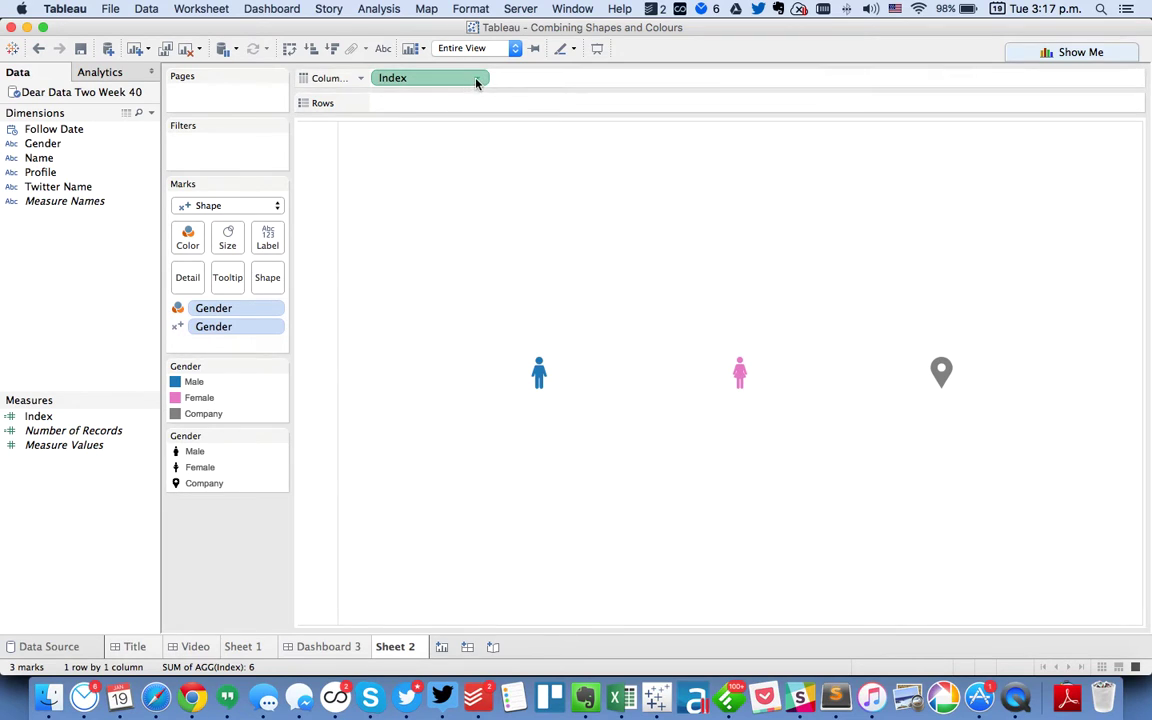
right_click(448, 233)
Set the sheet's row and column dividers to None.
click(490, 291)
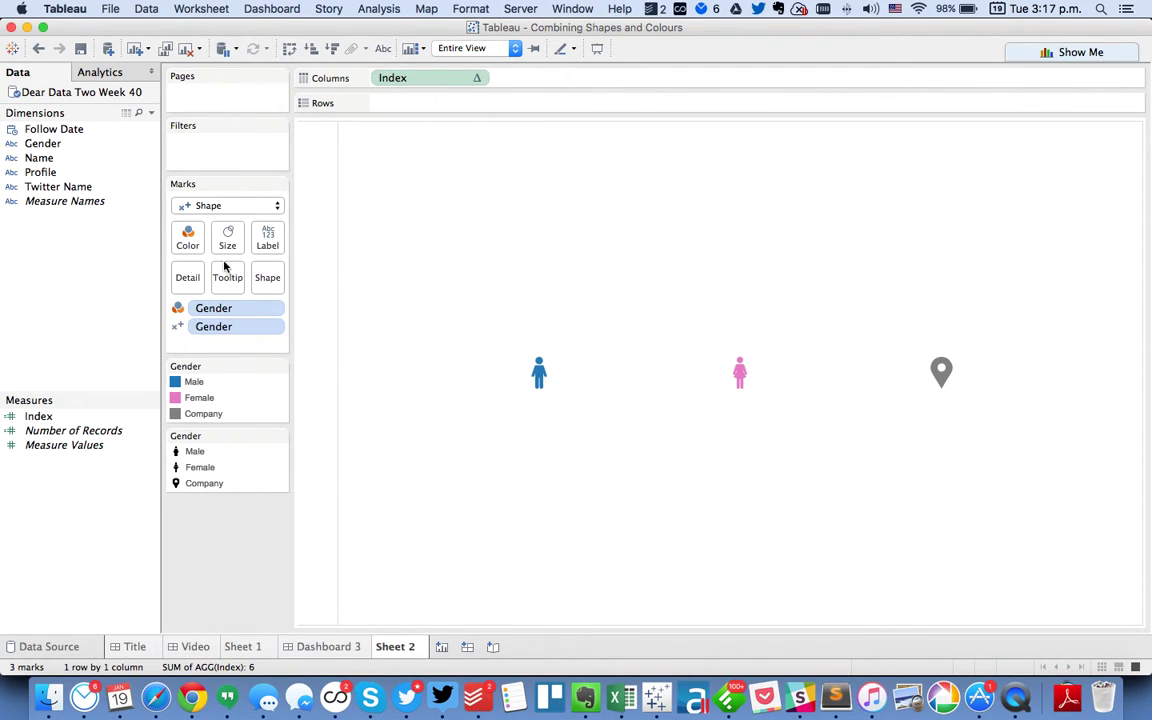
click(52, 89)
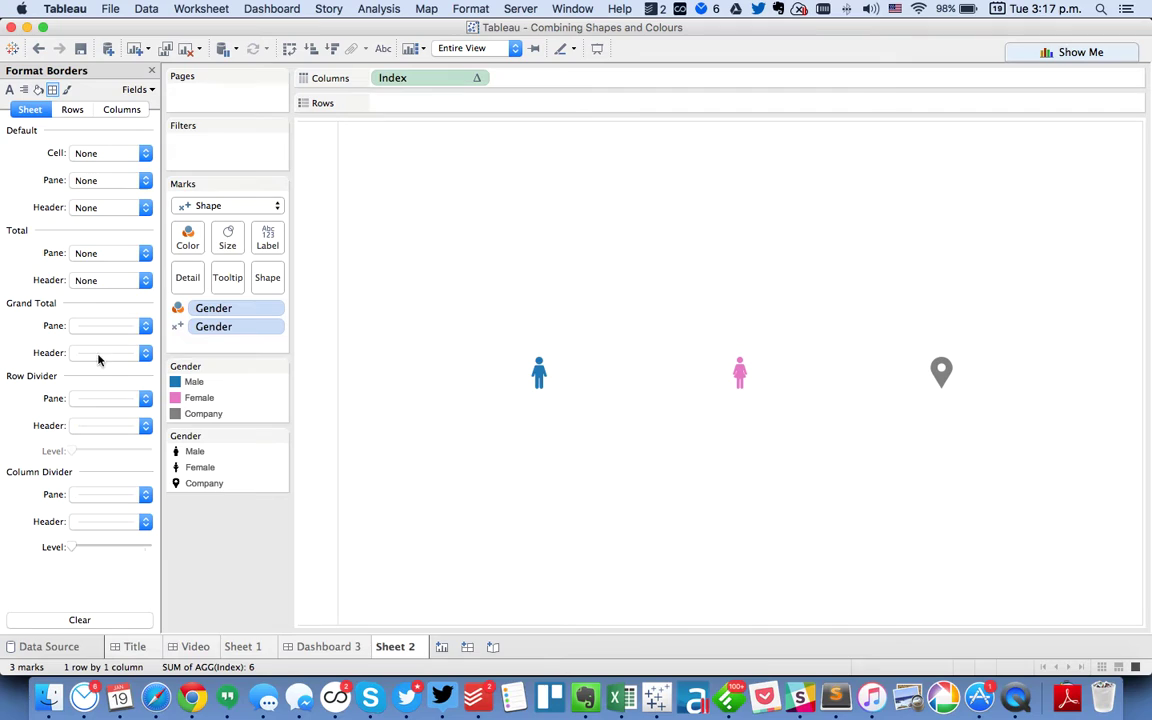
click(98, 401)
click(134, 419)
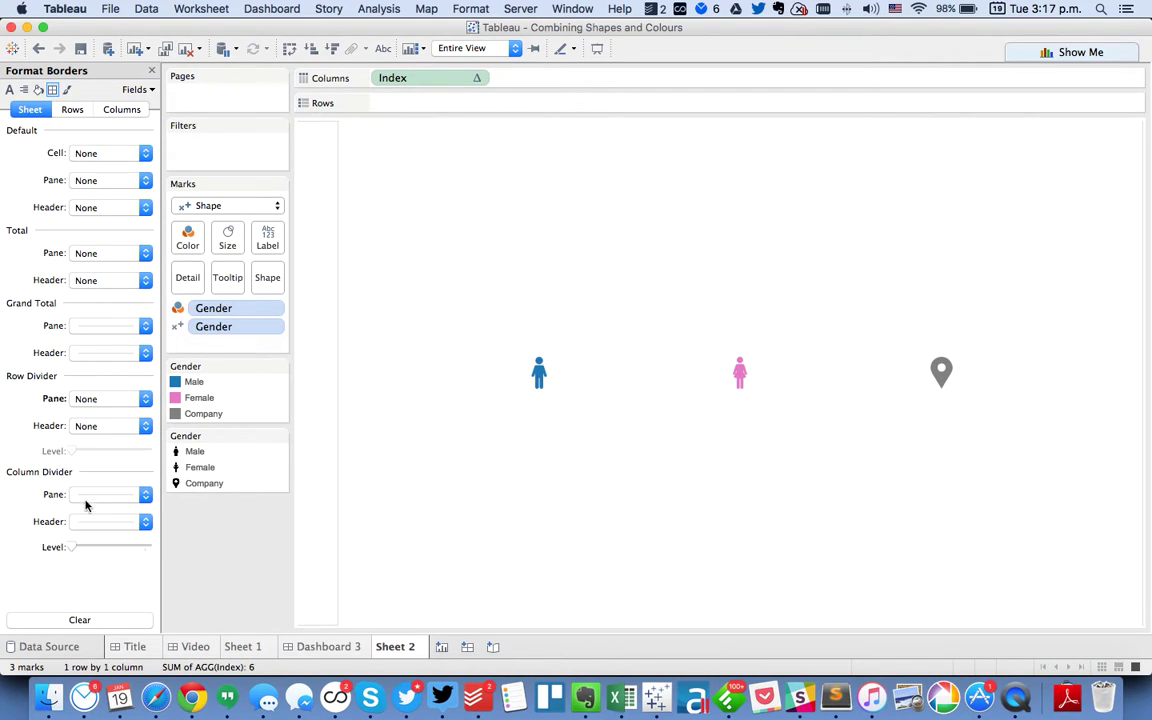
click(98, 498)
click(80, 264)
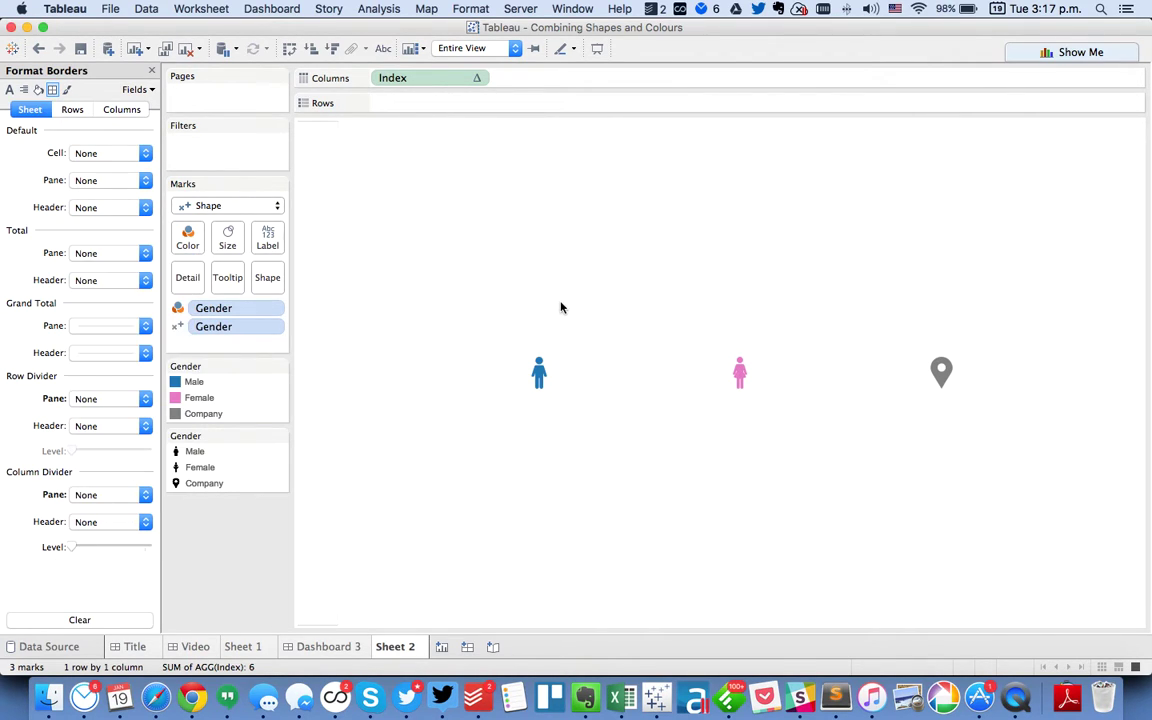
Turn off Show Tooltips for the sheet.
click(195, 9)
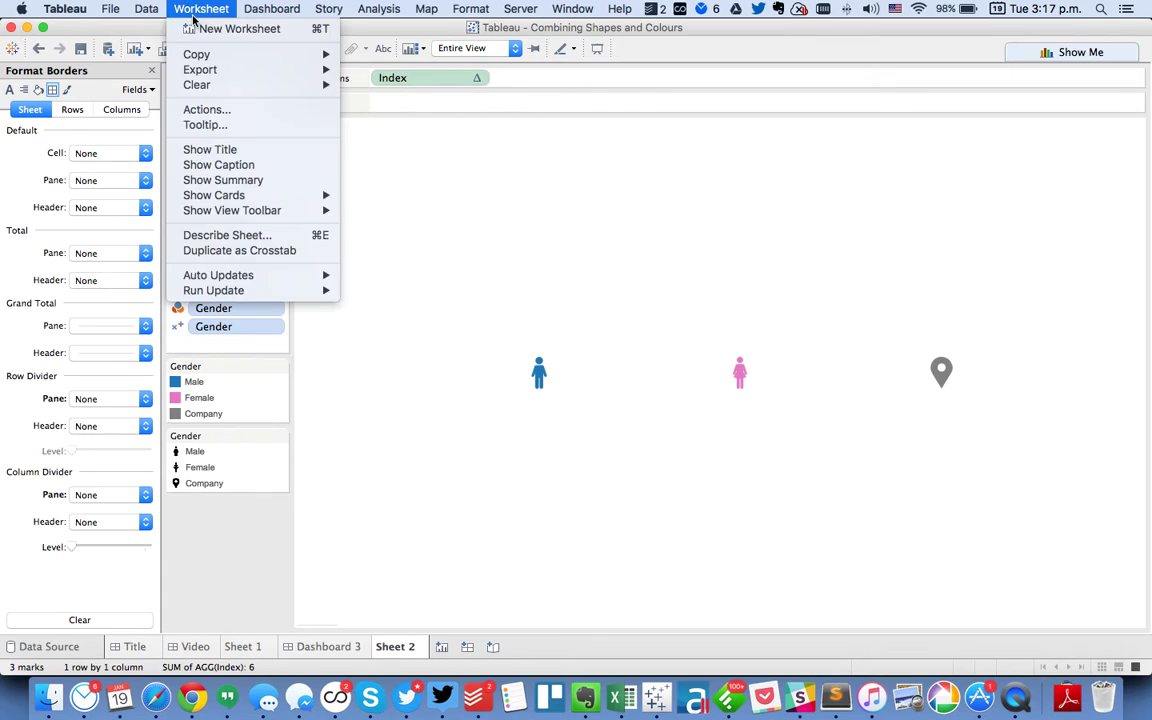
click(221, 123)
click(333, 430)
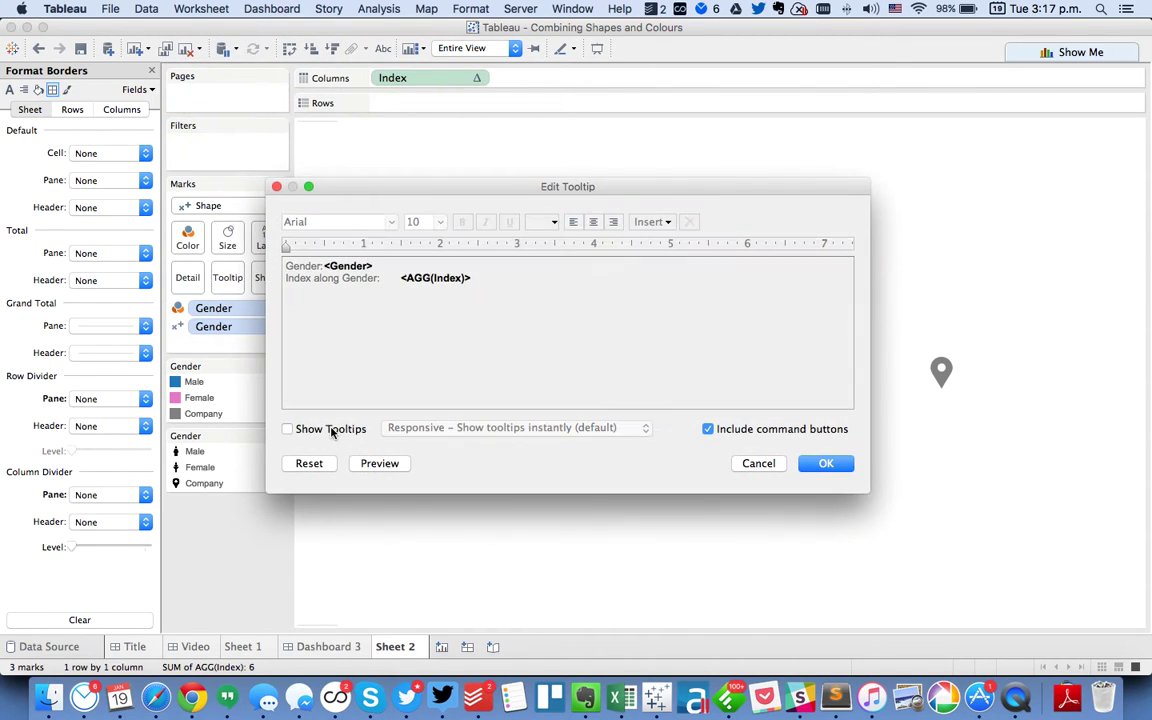
click(826, 465)
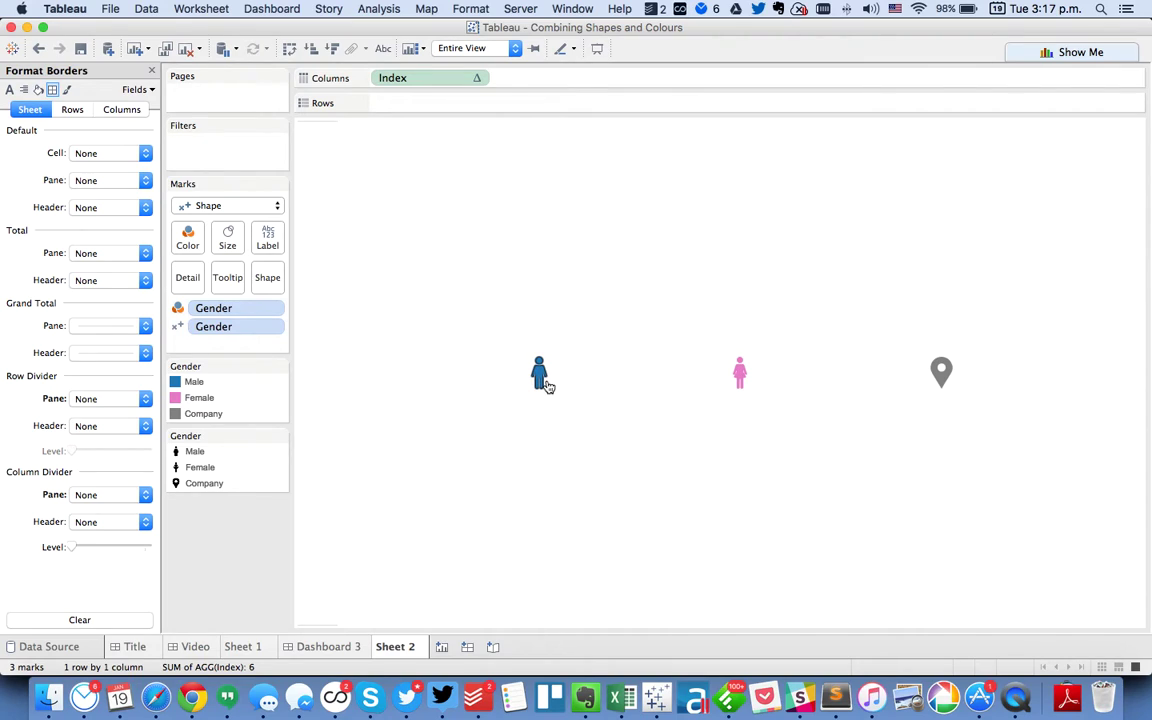
Rename Sheet 2 to 'Legend' and return to Dashboard 3.
click(404, 648)
double_click(404, 648)
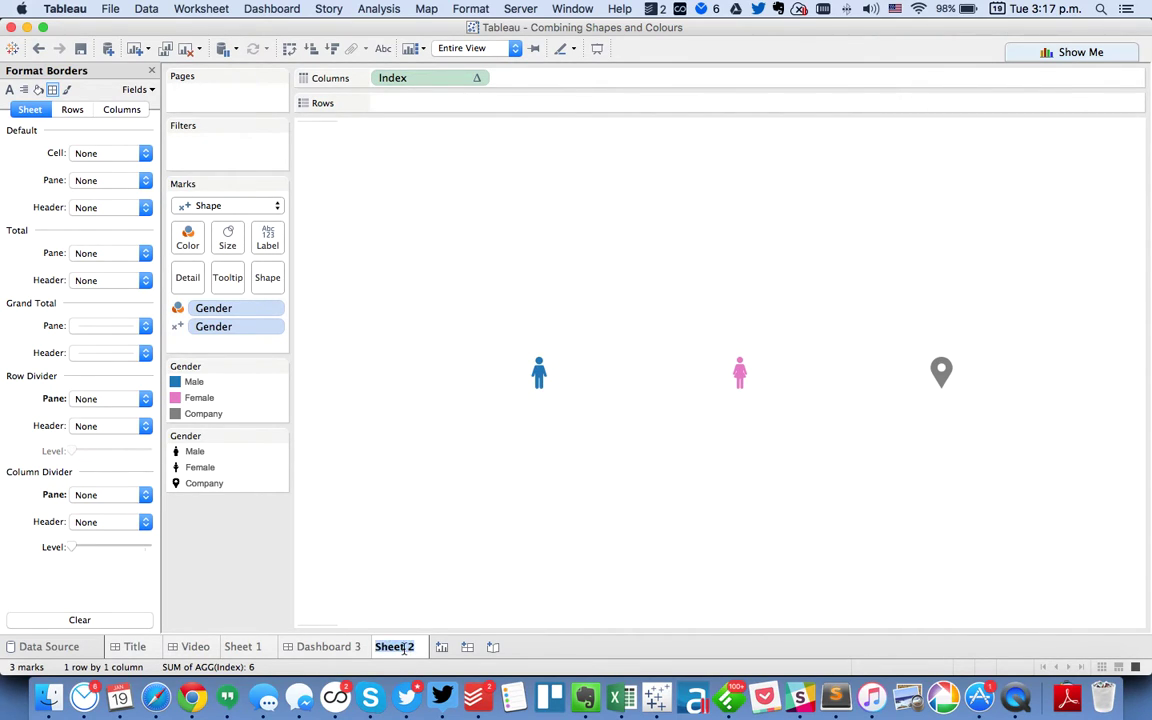
text(Legend)
key(Return)
click(340, 647)
click(151, 71)
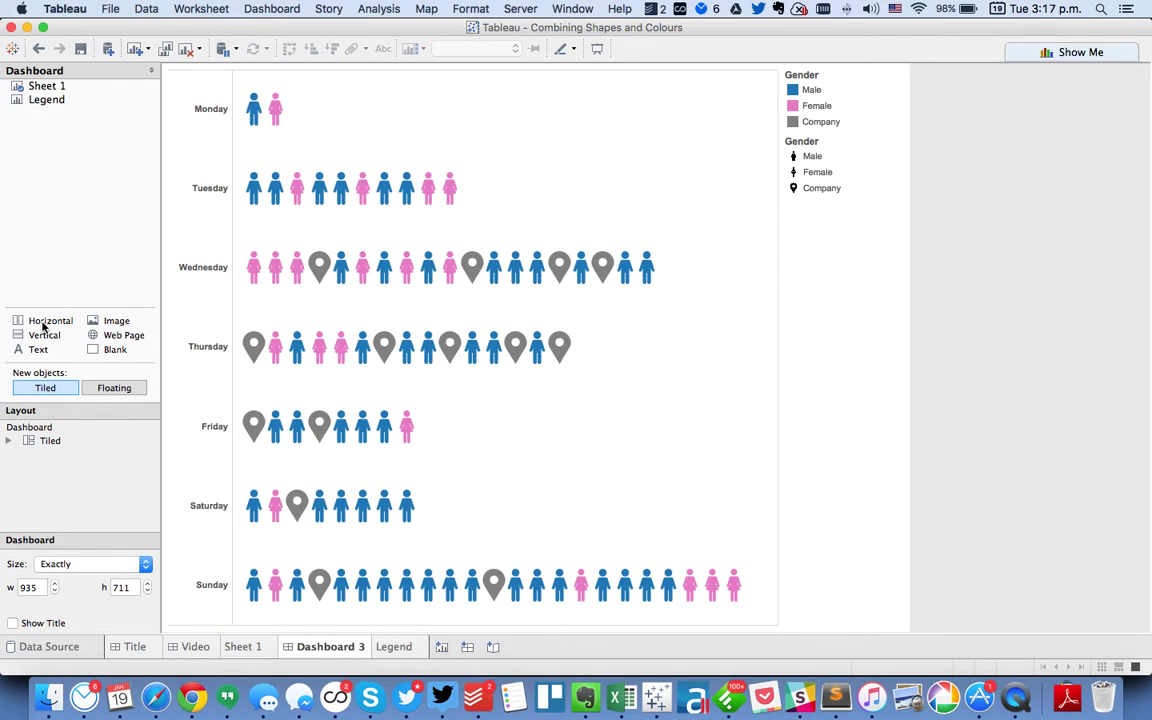
Set new objects to Floating, add a horizontal container at top right, and drag Legend into it.
click(103, 389)
drag(55, 323, 527, 78)
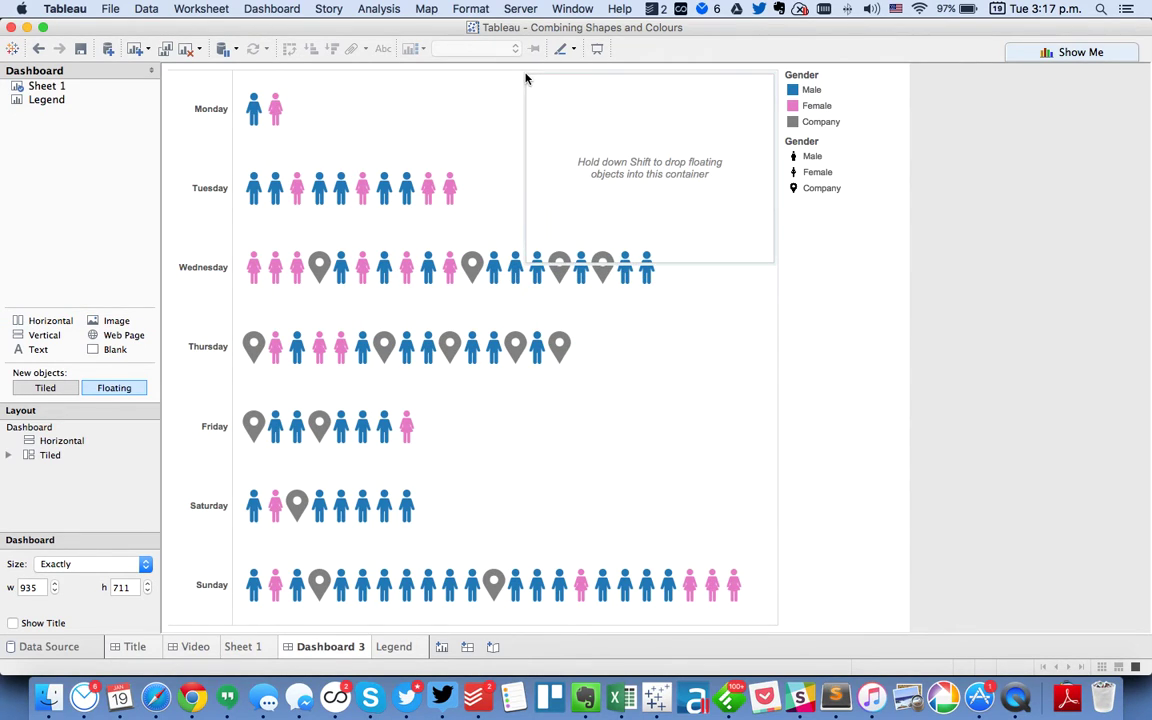
click(55, 100)
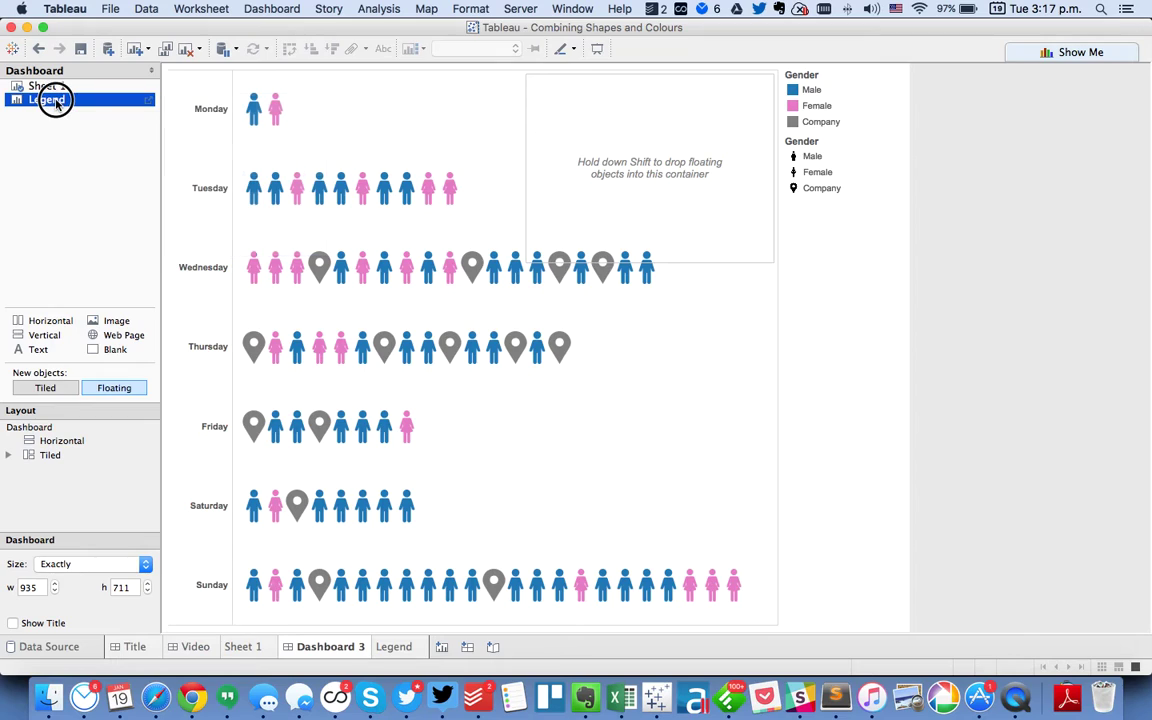
click(56, 102)
drag(56, 102, 601, 140)
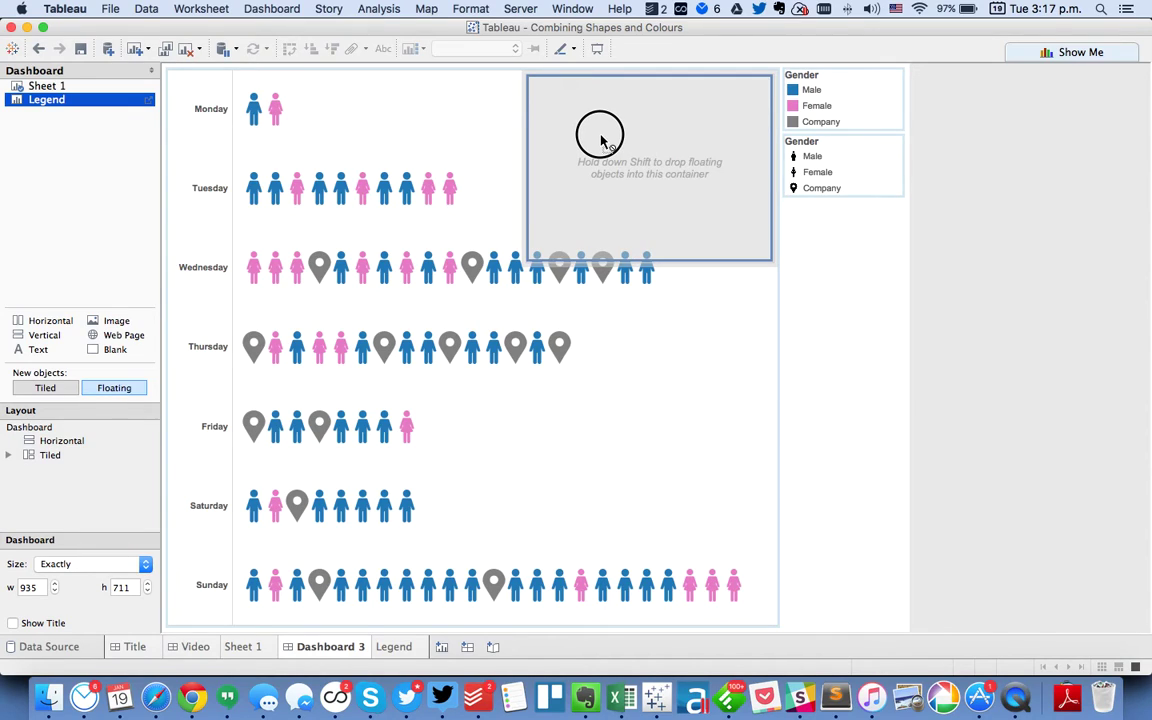
Drop Legend into the container and title it 'Click to Highlight', centred at size 10.
drag(601, 140, 599, 136)
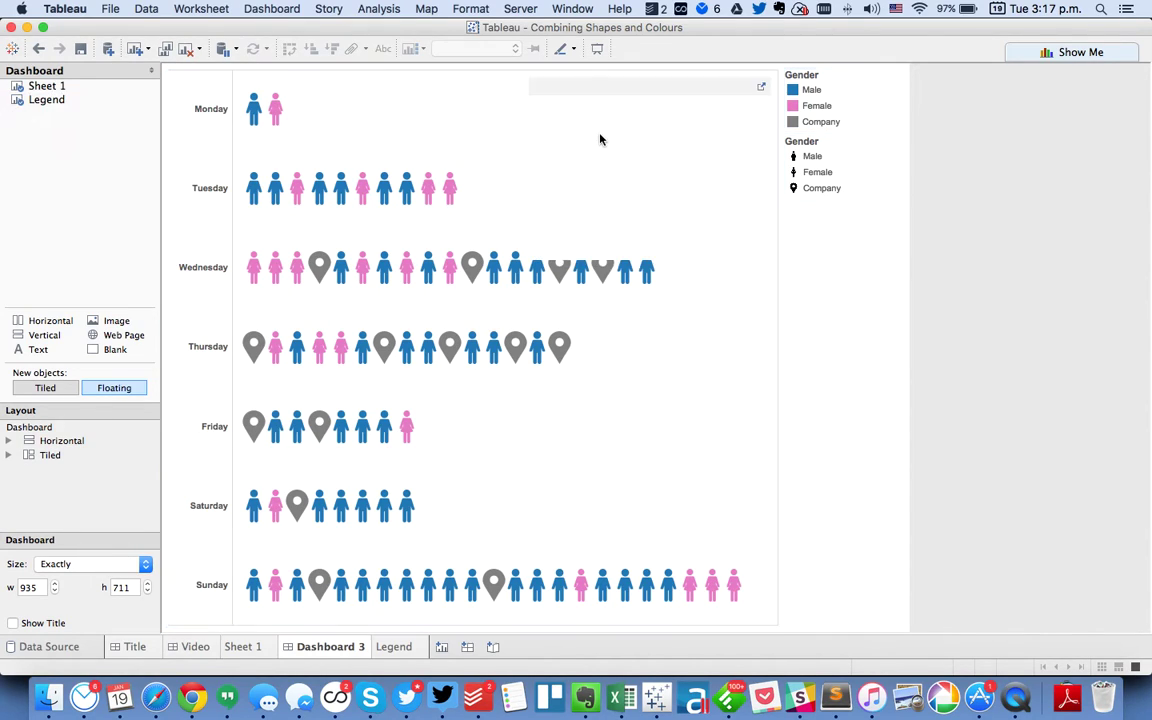
double_click(550, 86)
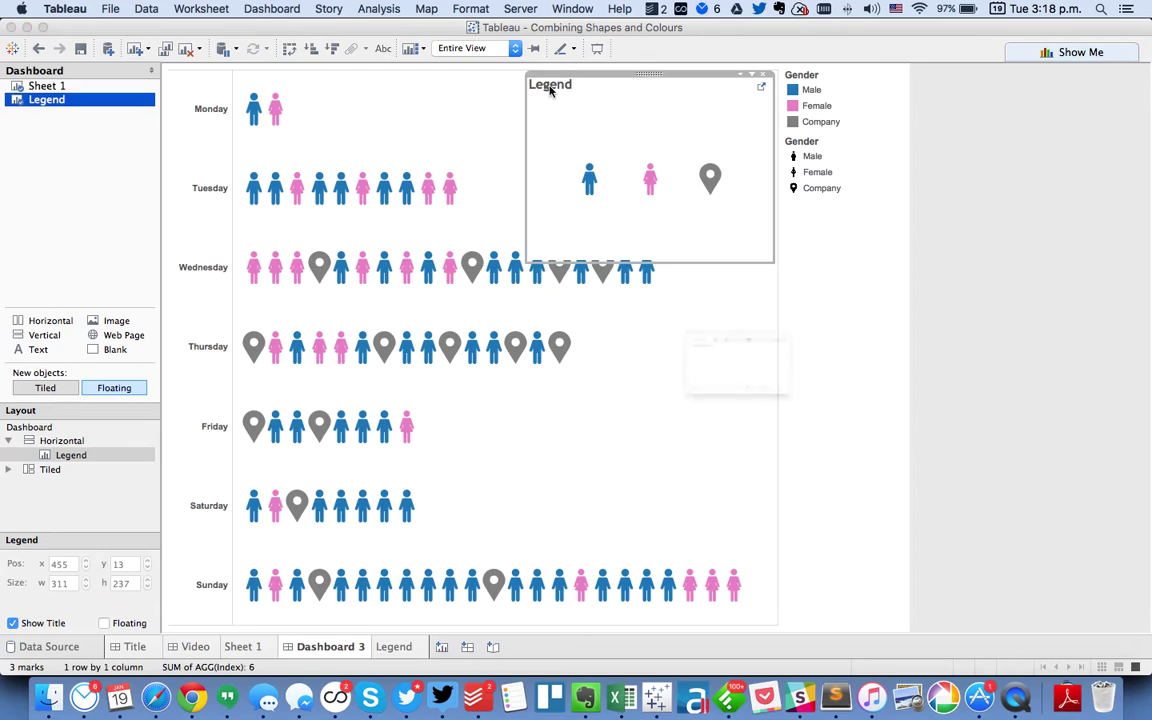
click(843, 267)
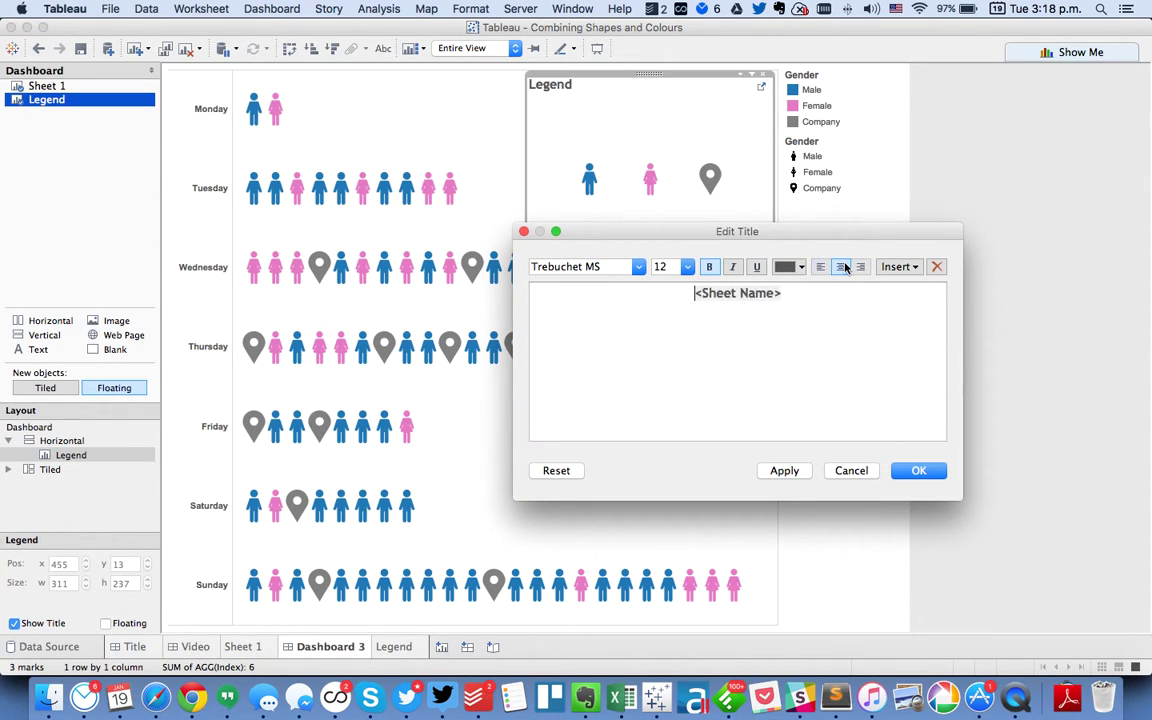
triple_click(780, 295)
click(691, 272)
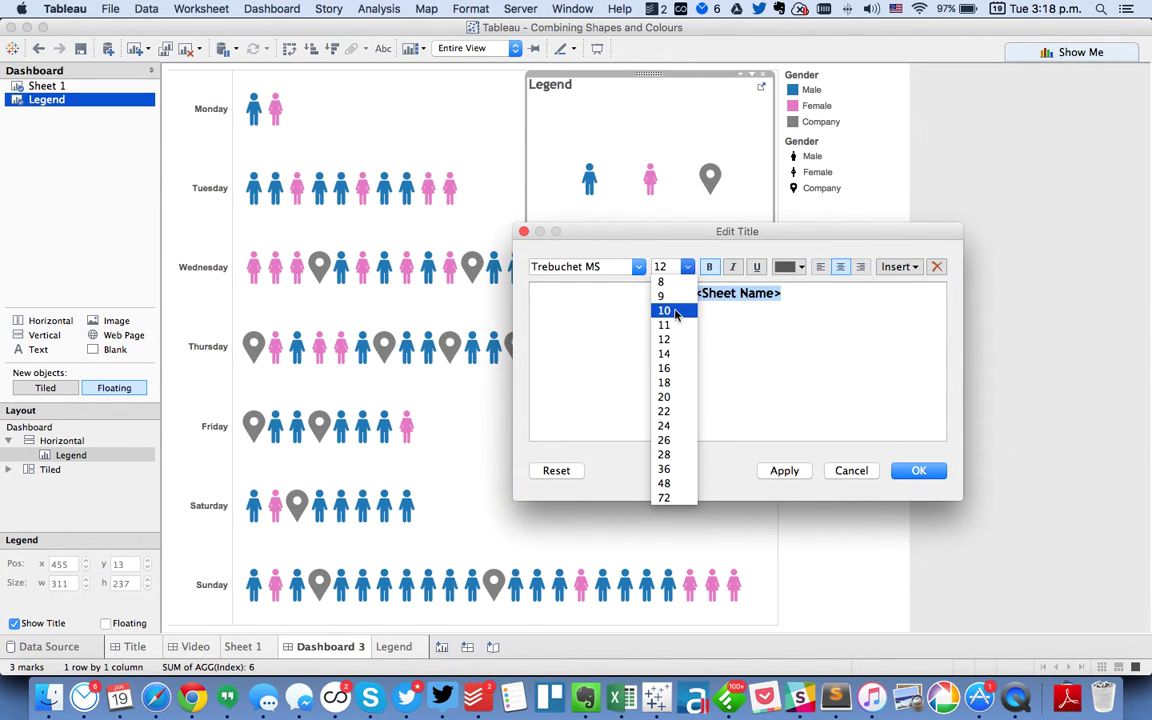
click(676, 311)
text(qLic)
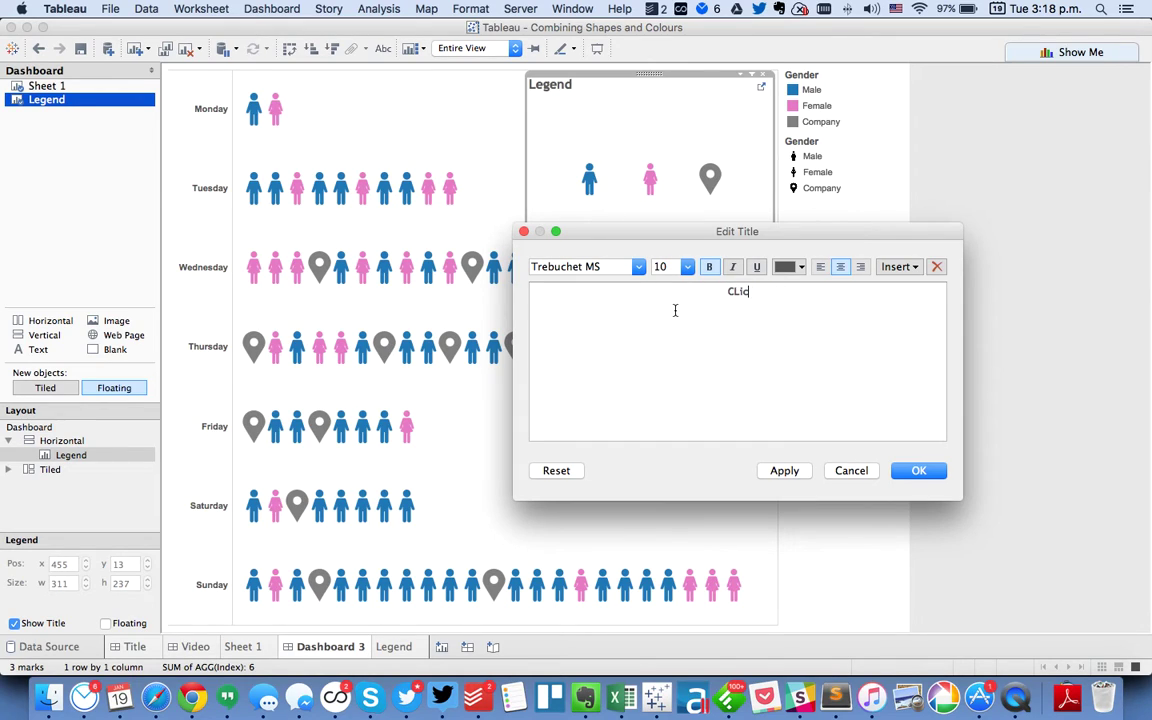
text(ick to Highlight)
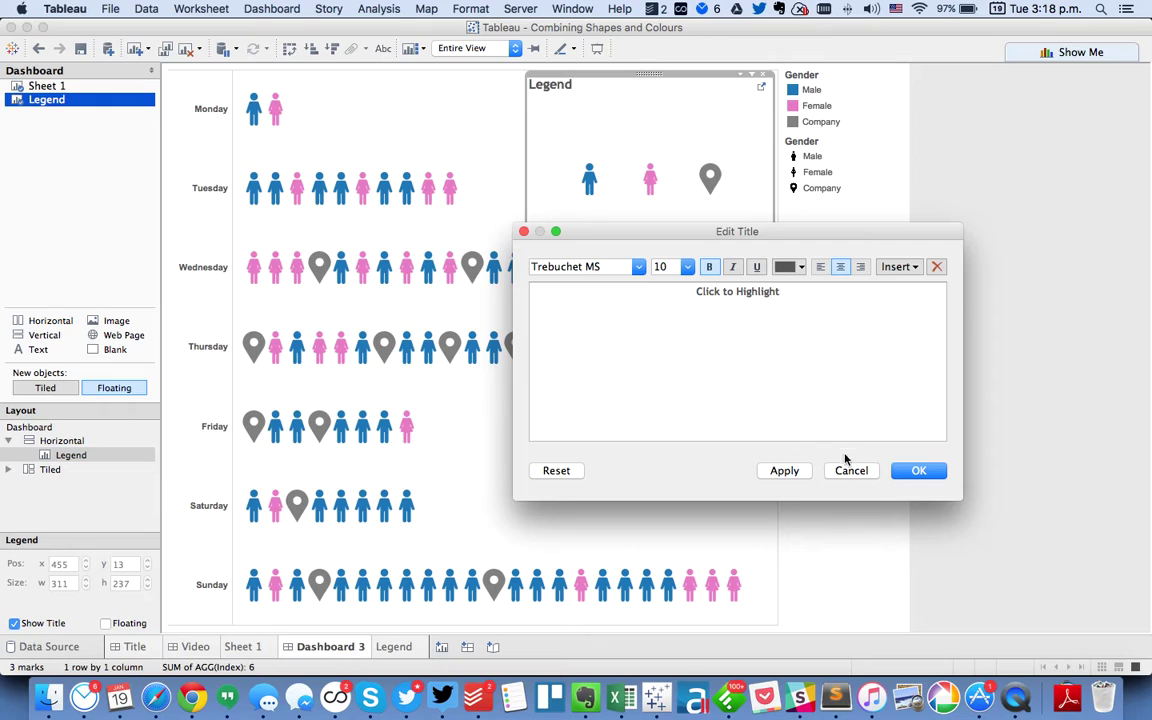
click(918, 472)
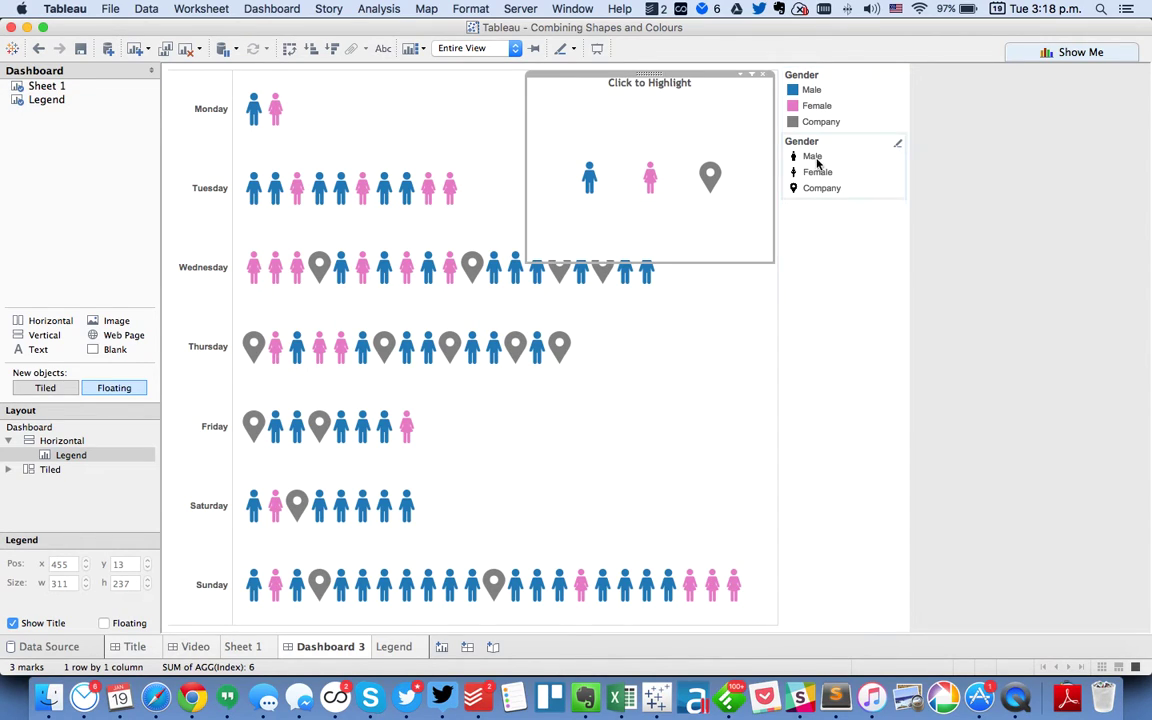
Test highlighting Male, Female and Company from the legends, then clear the Company highlight.
click(814, 90)
click(816, 105)
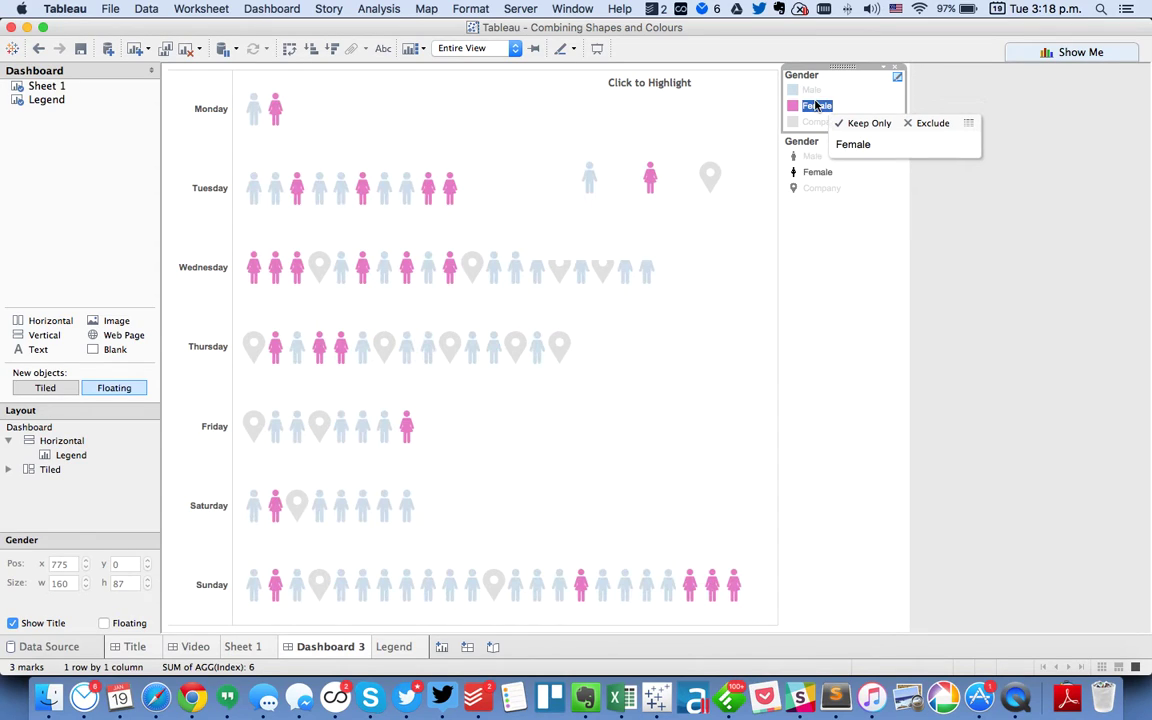
click(816, 121)
click(812, 90)
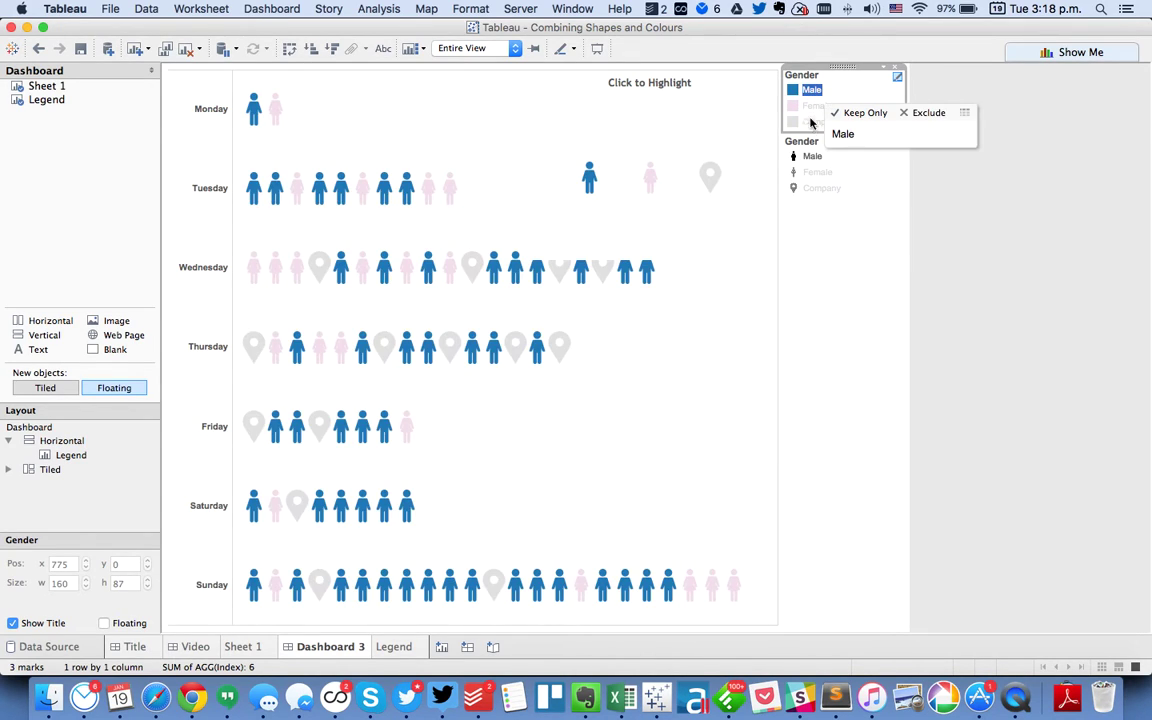
click(824, 158)
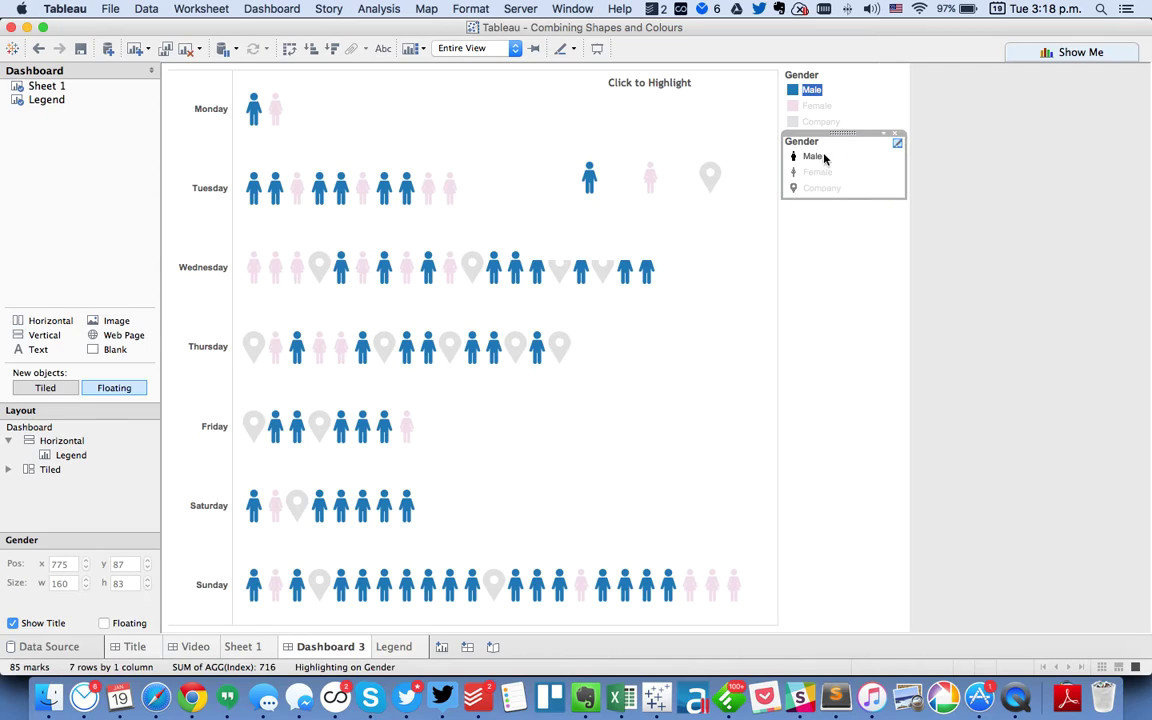
click(816, 173)
click(816, 188)
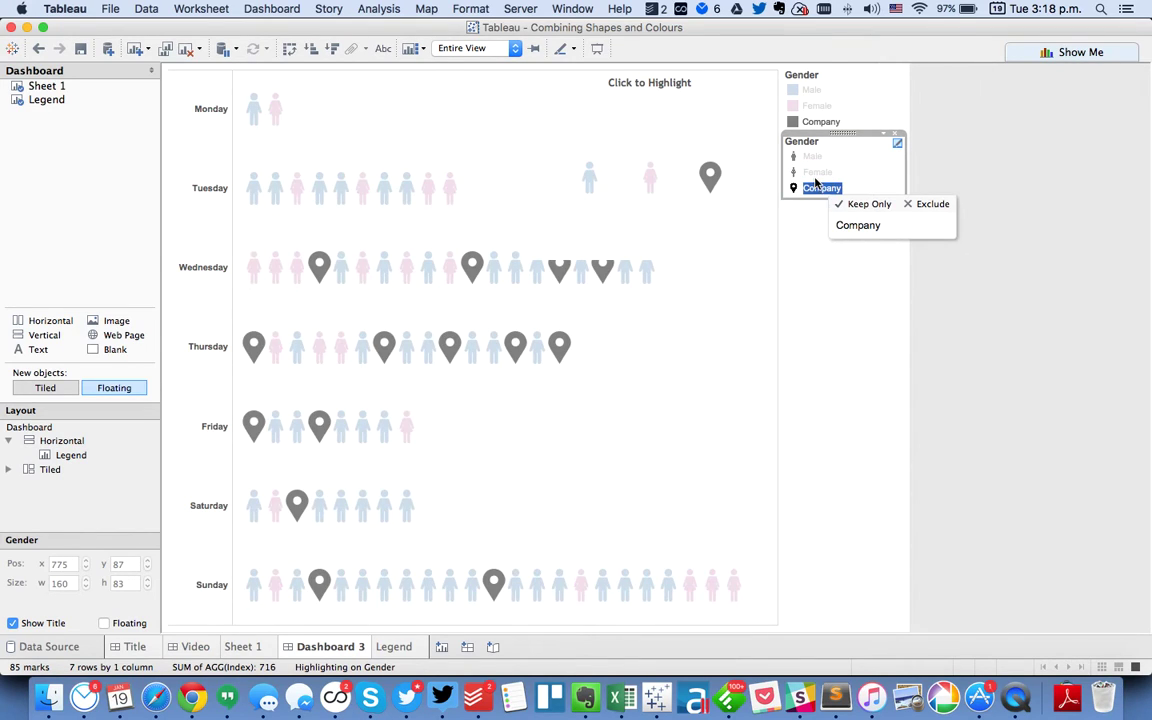
click(817, 189)
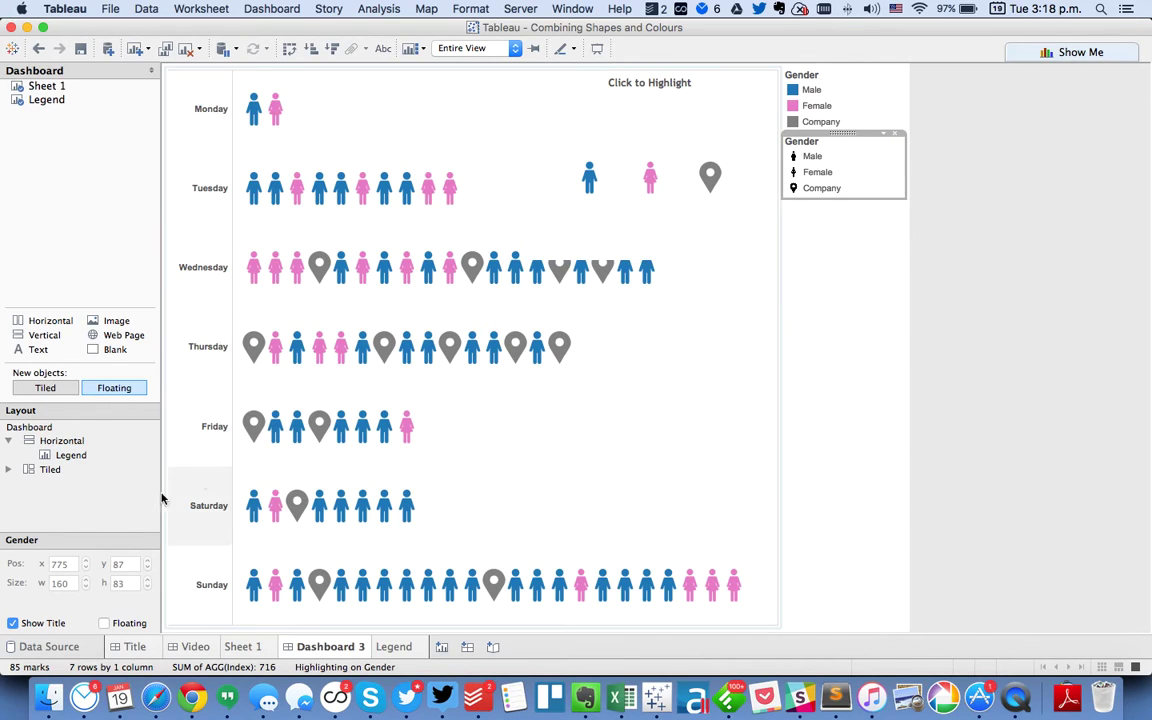
Delete the right-hand vertical container holding the original gender legends.
click(36, 442)
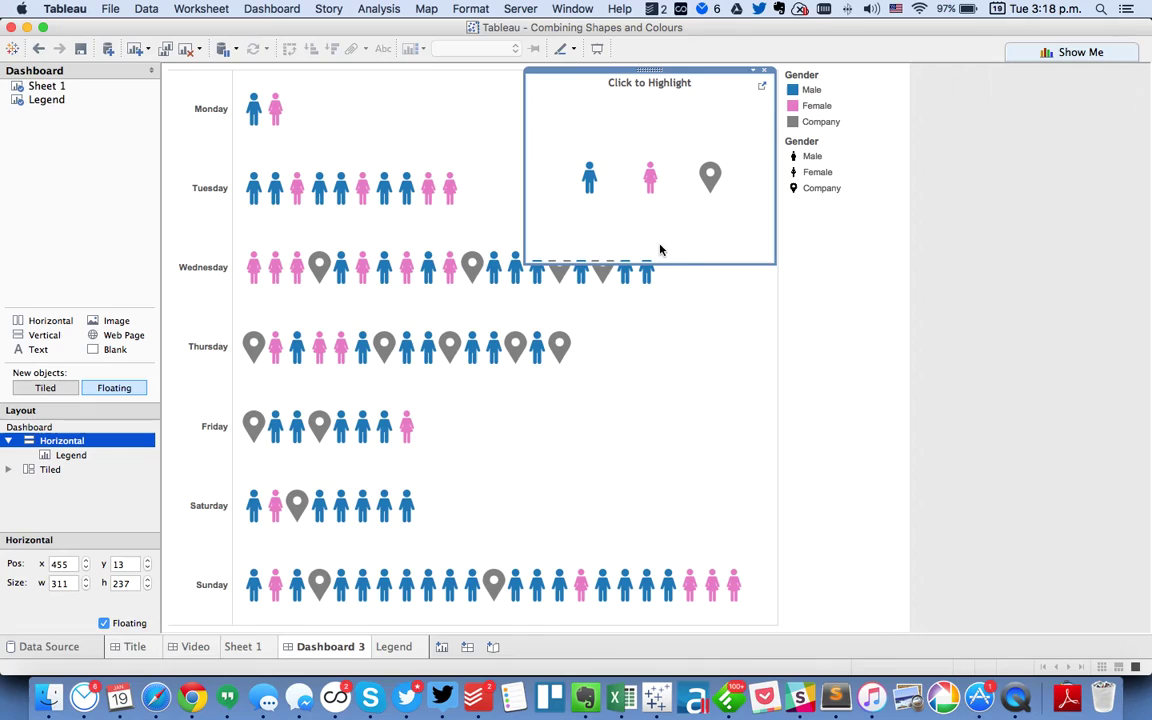
click(830, 406)
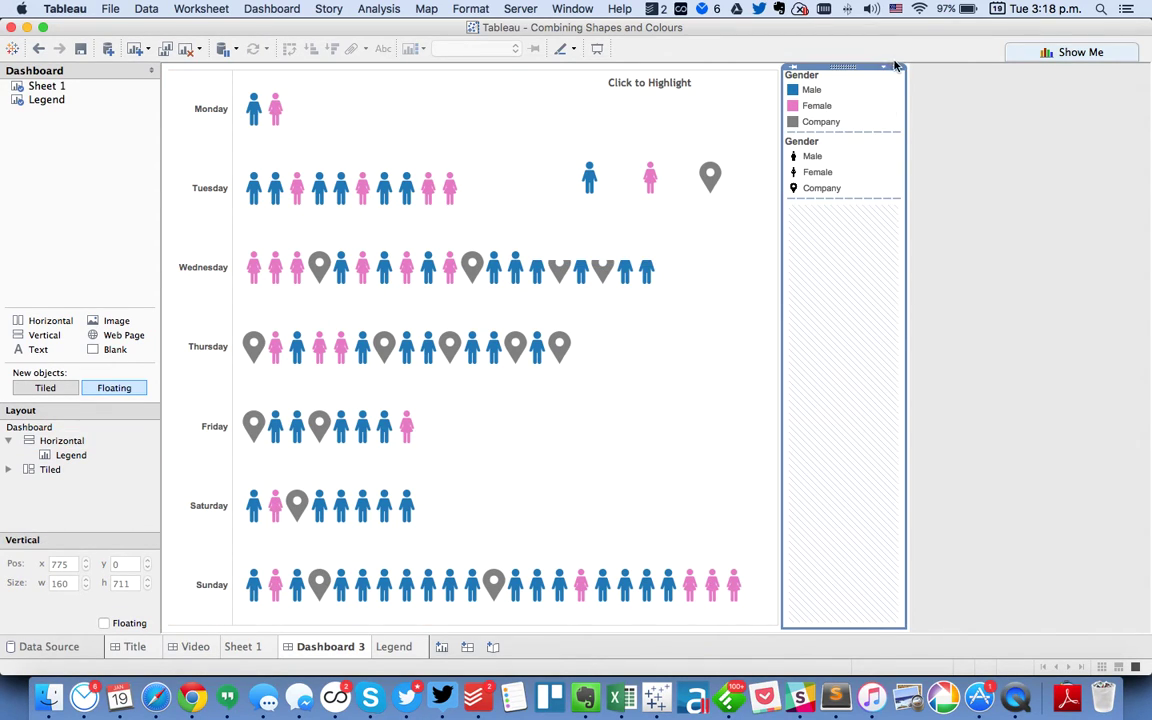
click(896, 68)
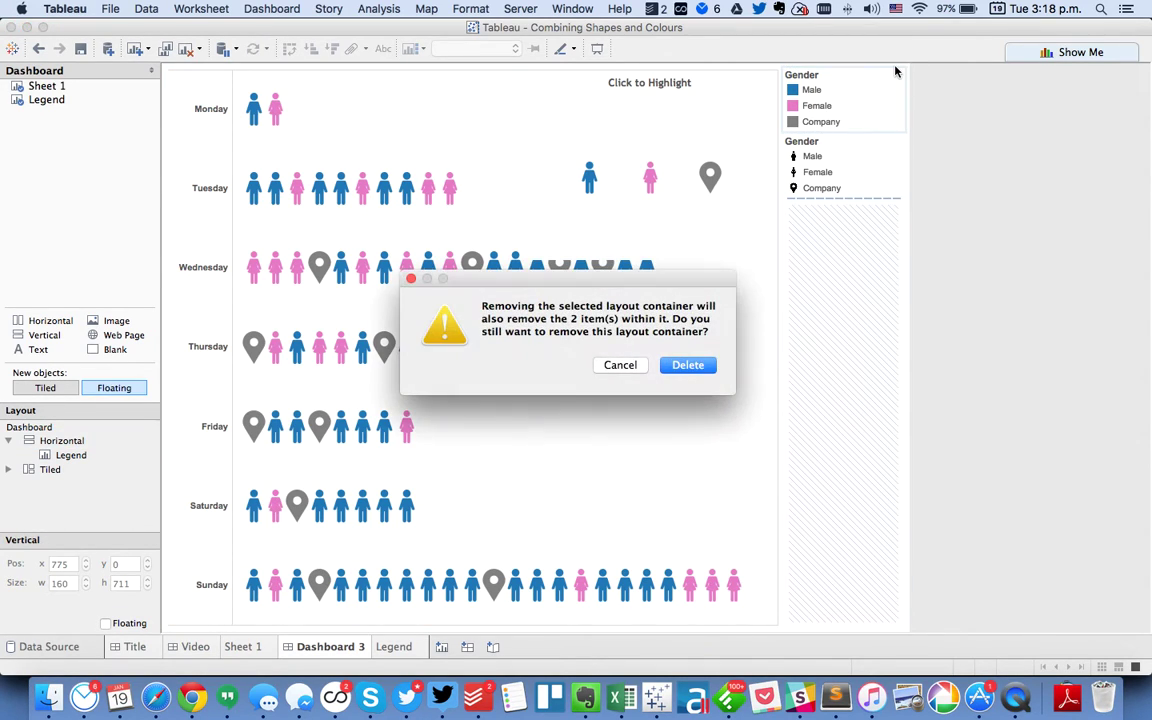
click(676, 364)
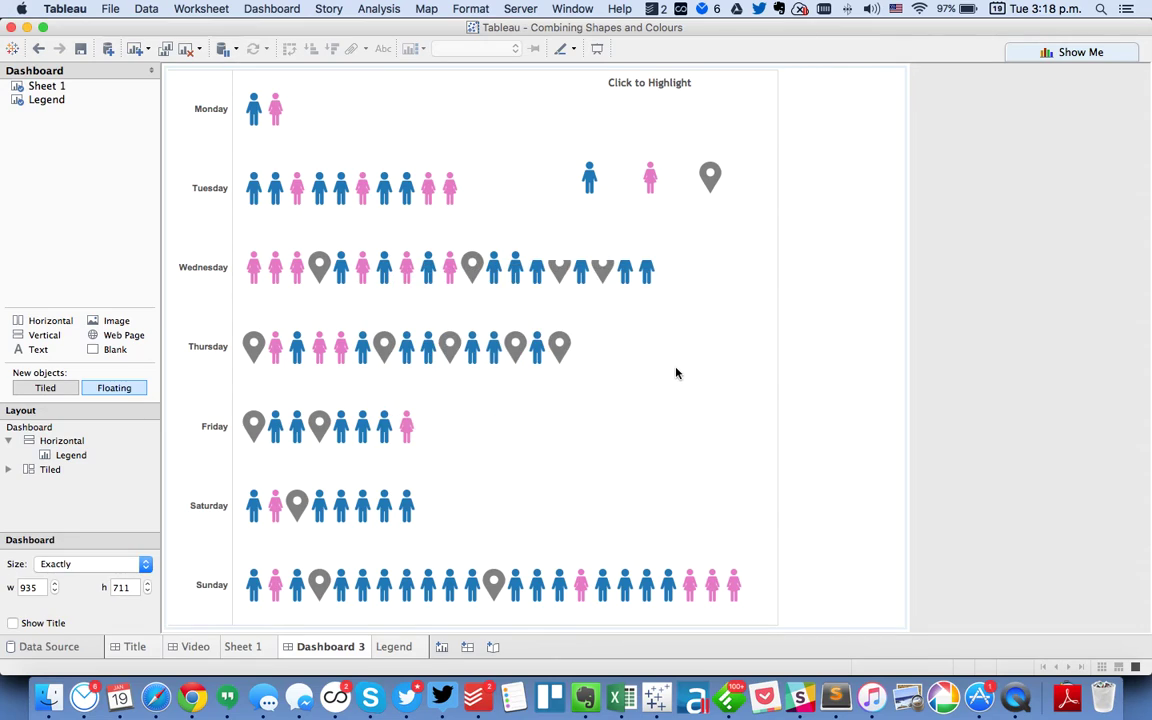
Move the Click to Highlight container to the chart's top-right and shorten it to 311 × 90.
click(659, 82)
drag(650, 74, 784, 92)
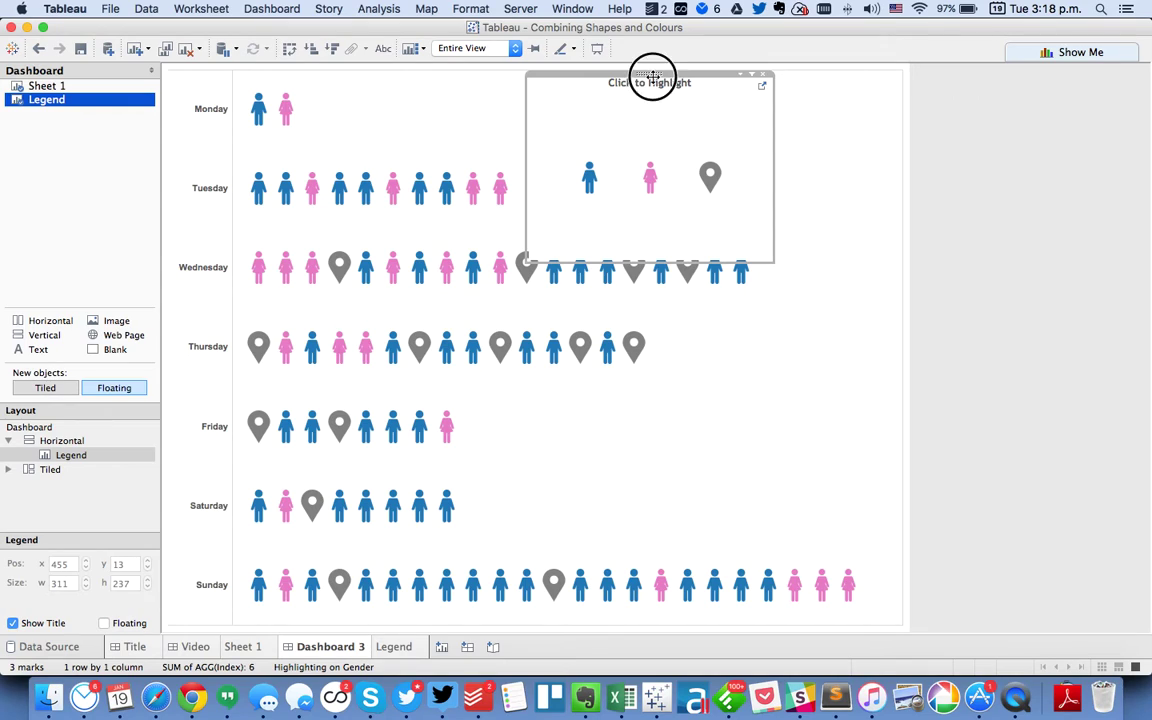
mouse_move(653, 77)
mouse_down()
mouse_move(742, 85)
mouse_move(655, 82)
mouse_up()
click(653, 85)
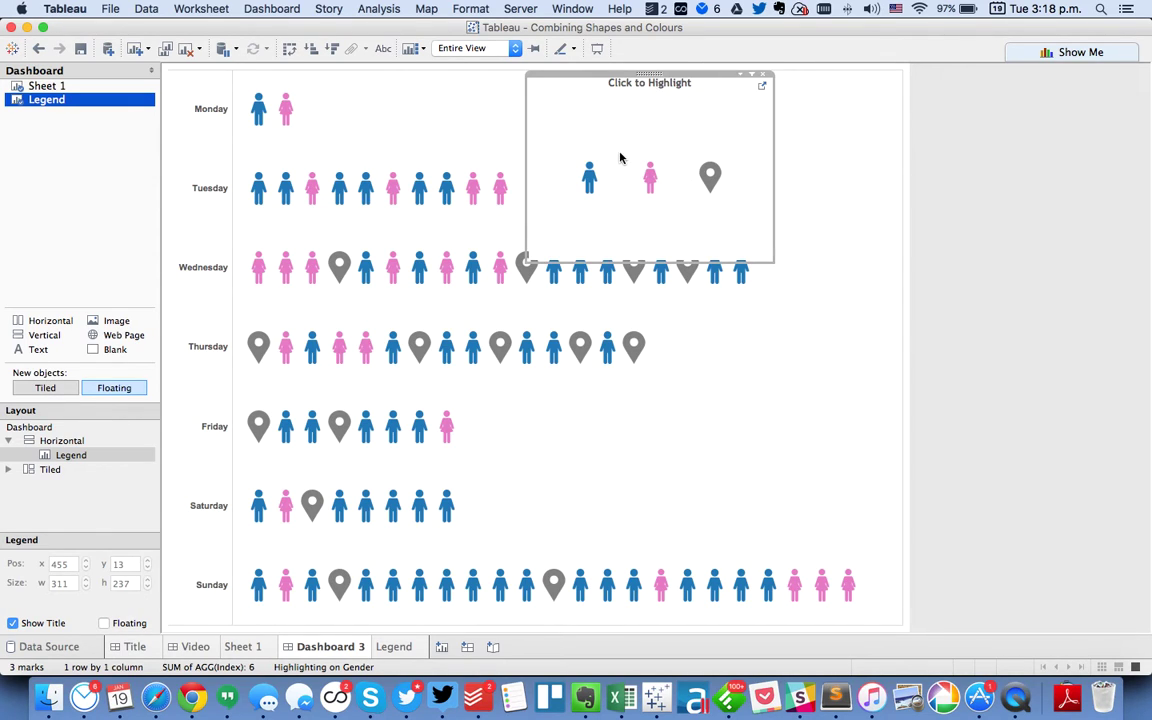
click(57, 440)
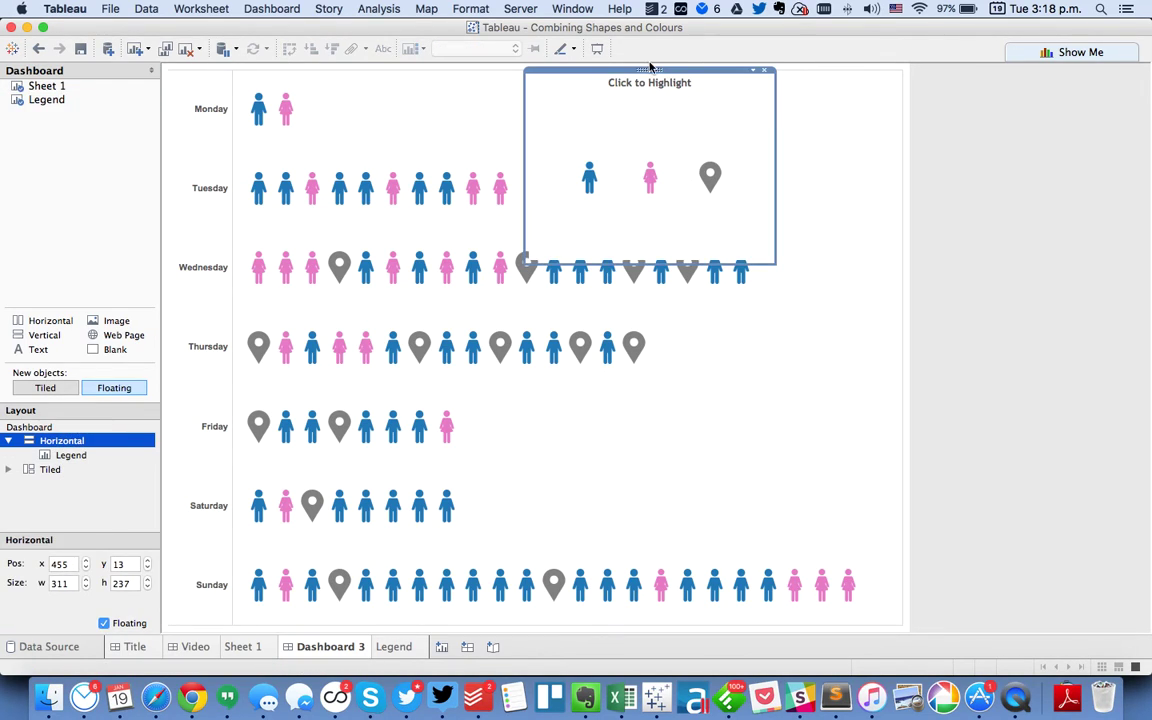
drag(650, 70, 778, 80)
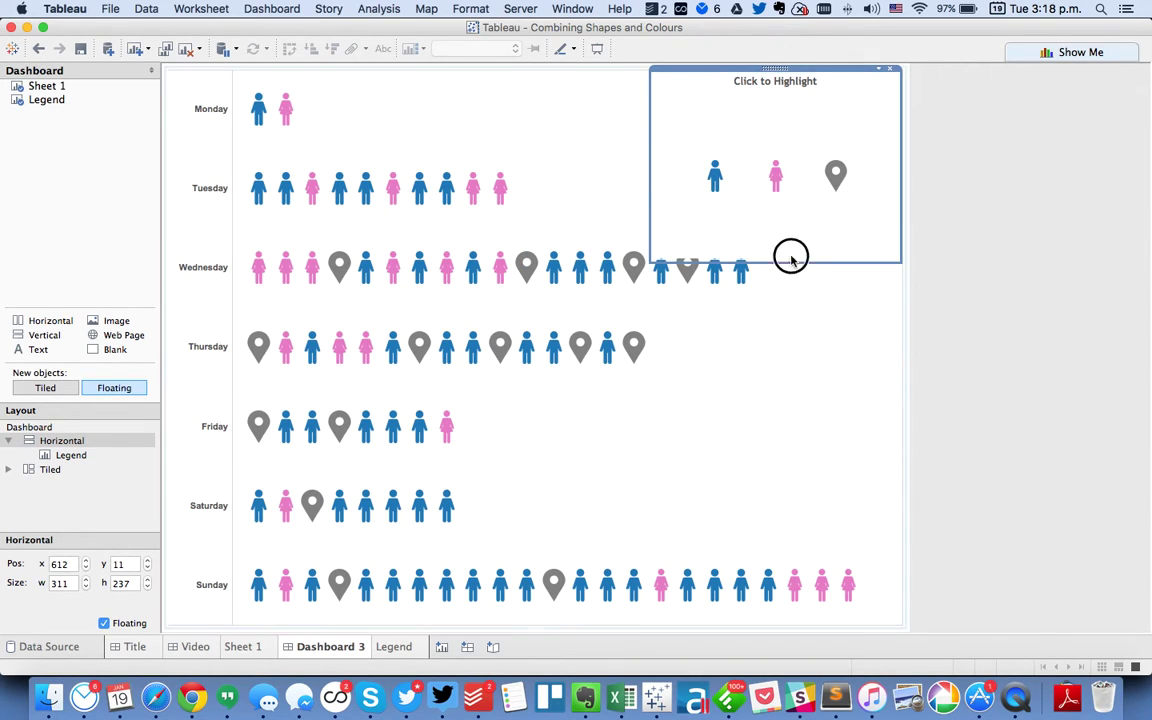
drag(789, 255, 790, 149)
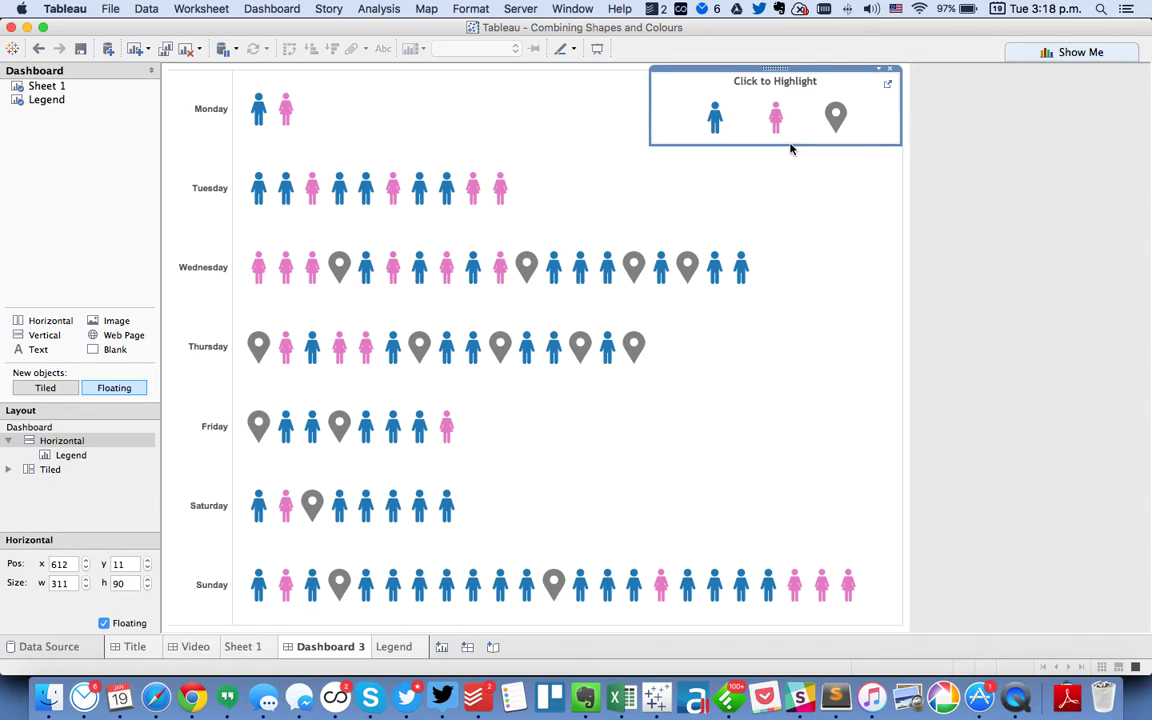
Format the legend container with a dotted-line border.
click(879, 70)
click(932, 80)
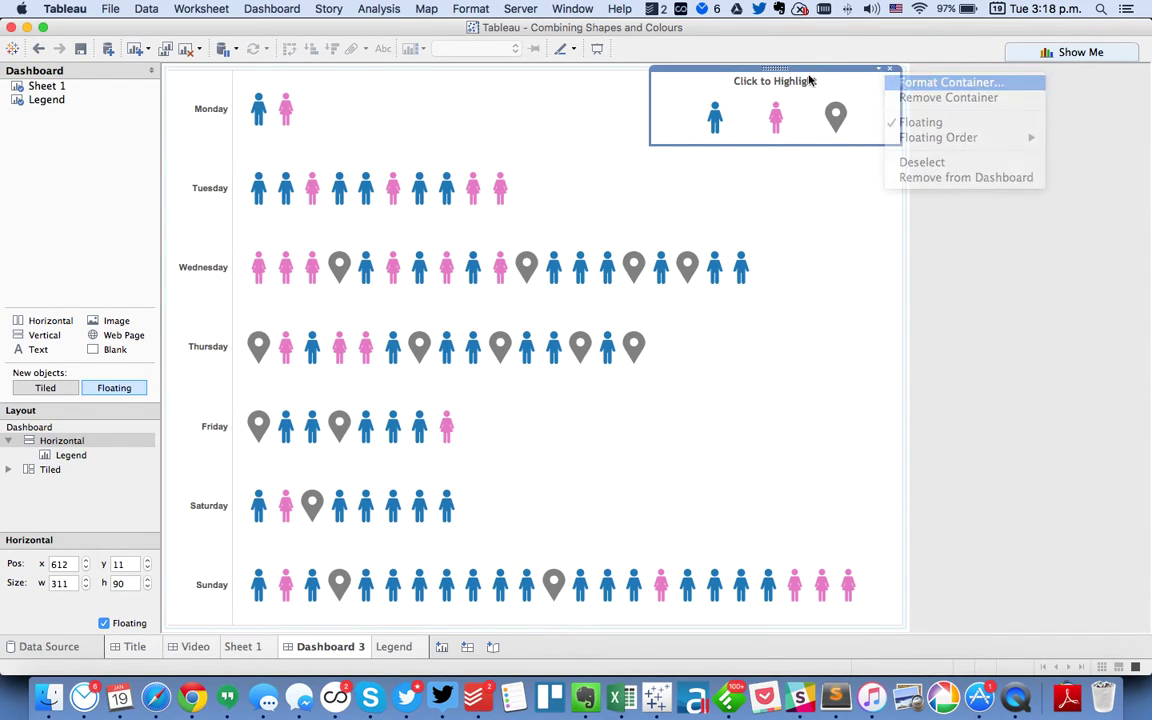
click(78, 145)
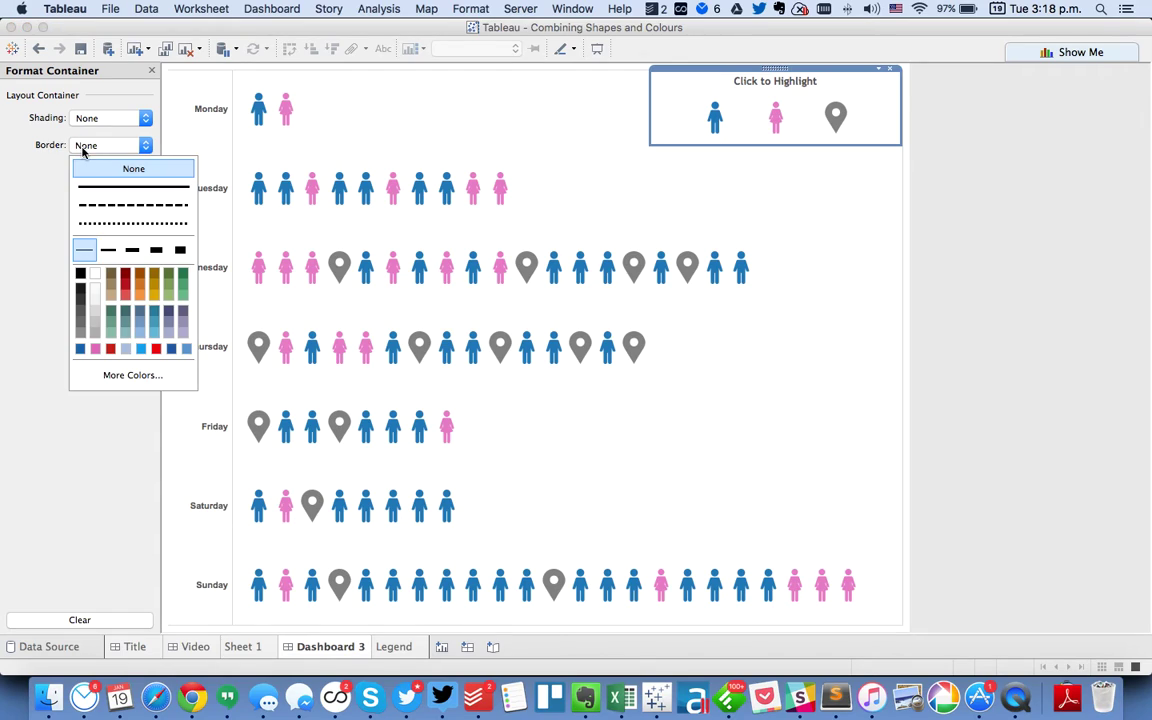
click(86, 223)
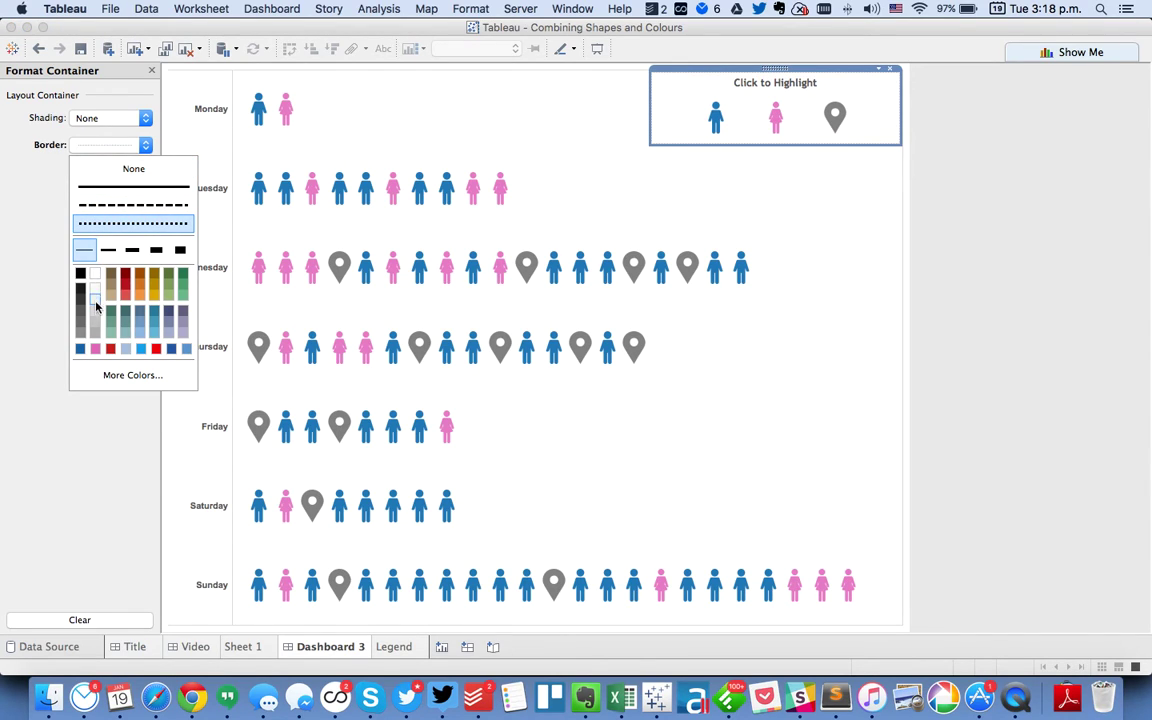
click(1064, 253)
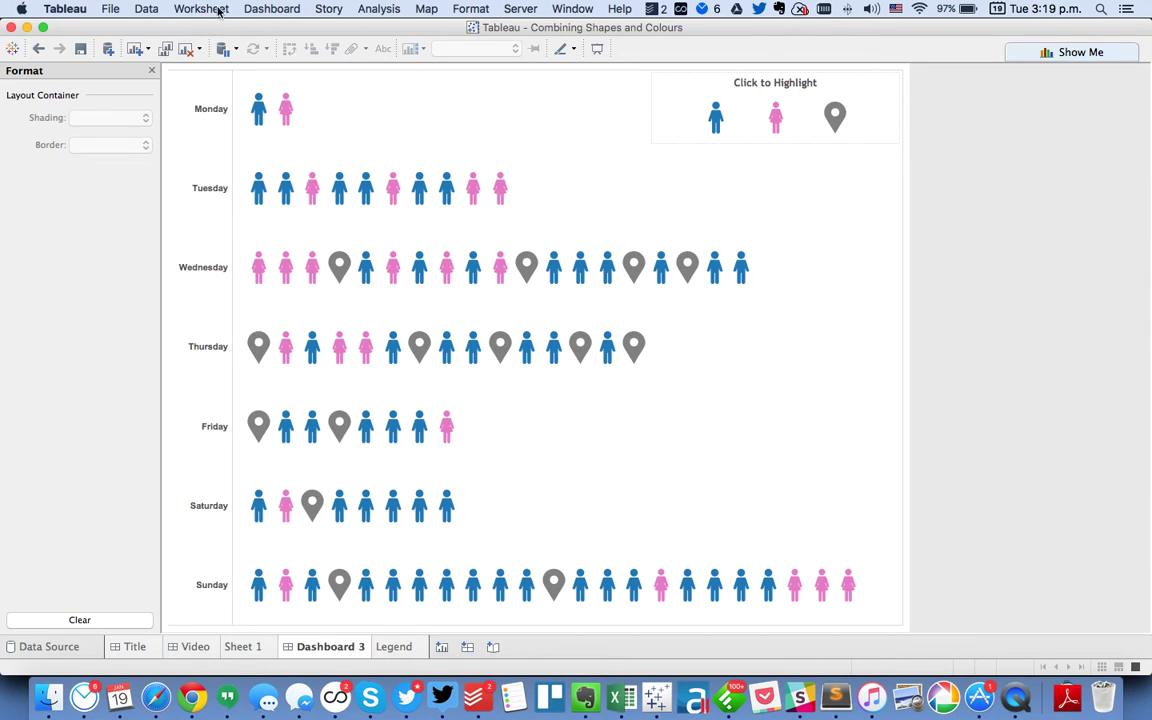
In Dashboard Actions, delete the generated Highlight 1 action.
click(257, 10)
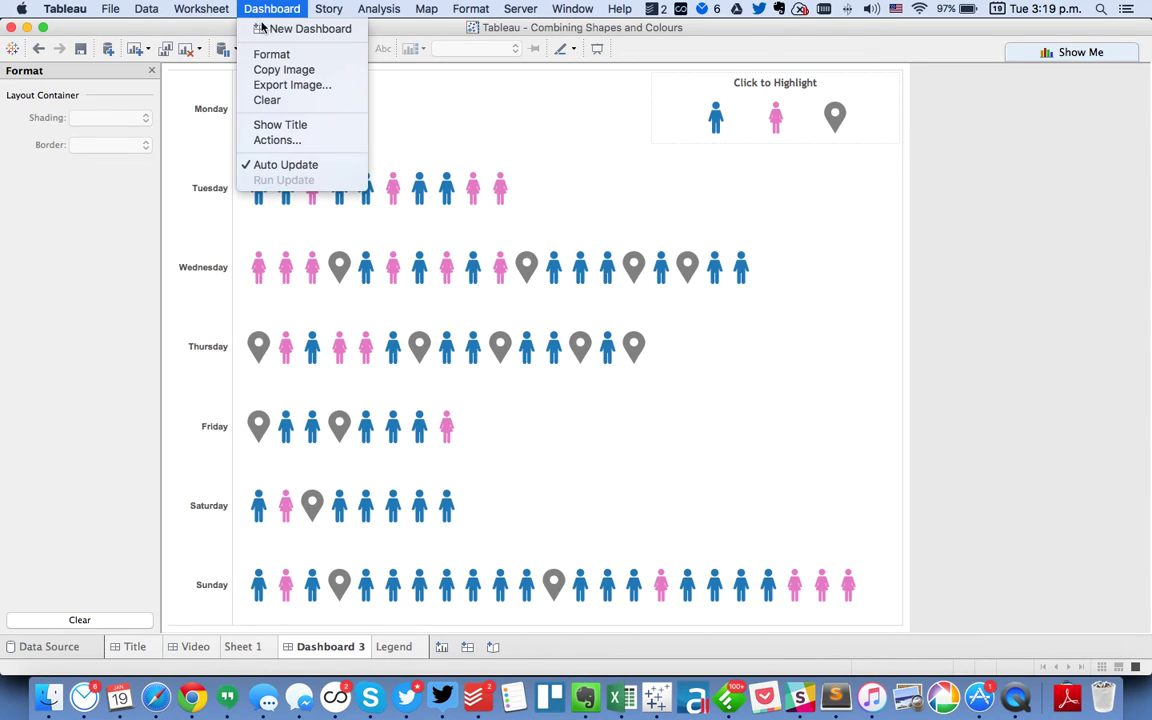
click(276, 141)
click(447, 309)
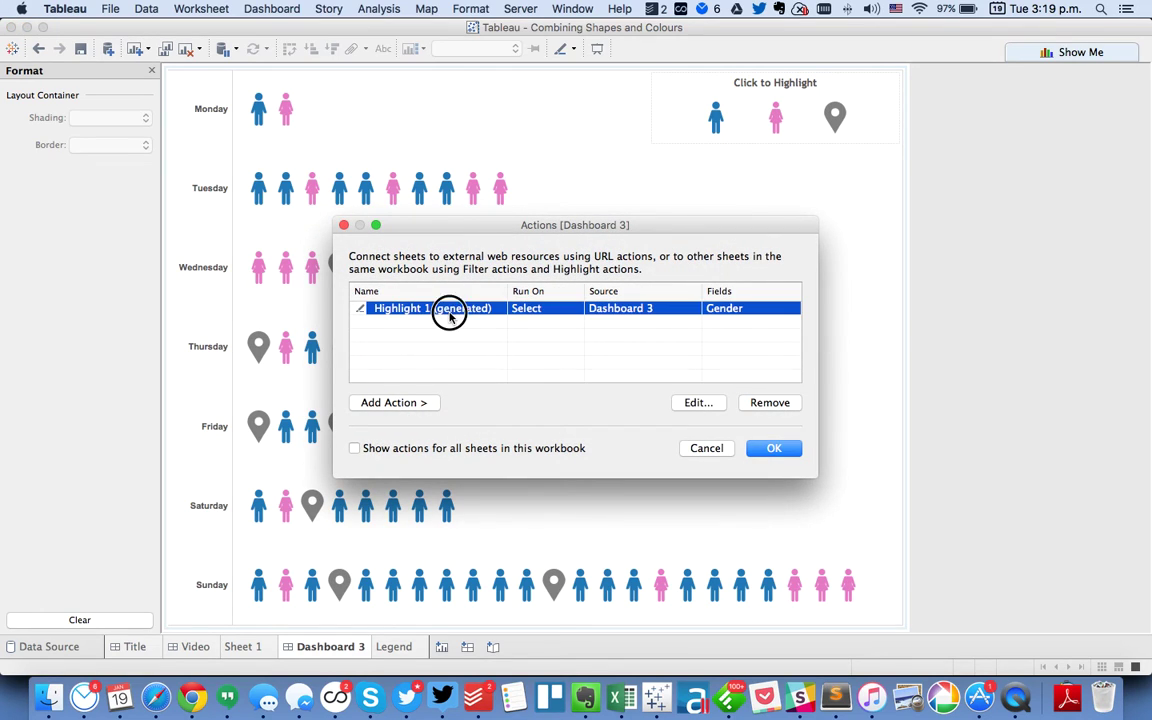
click(768, 402)
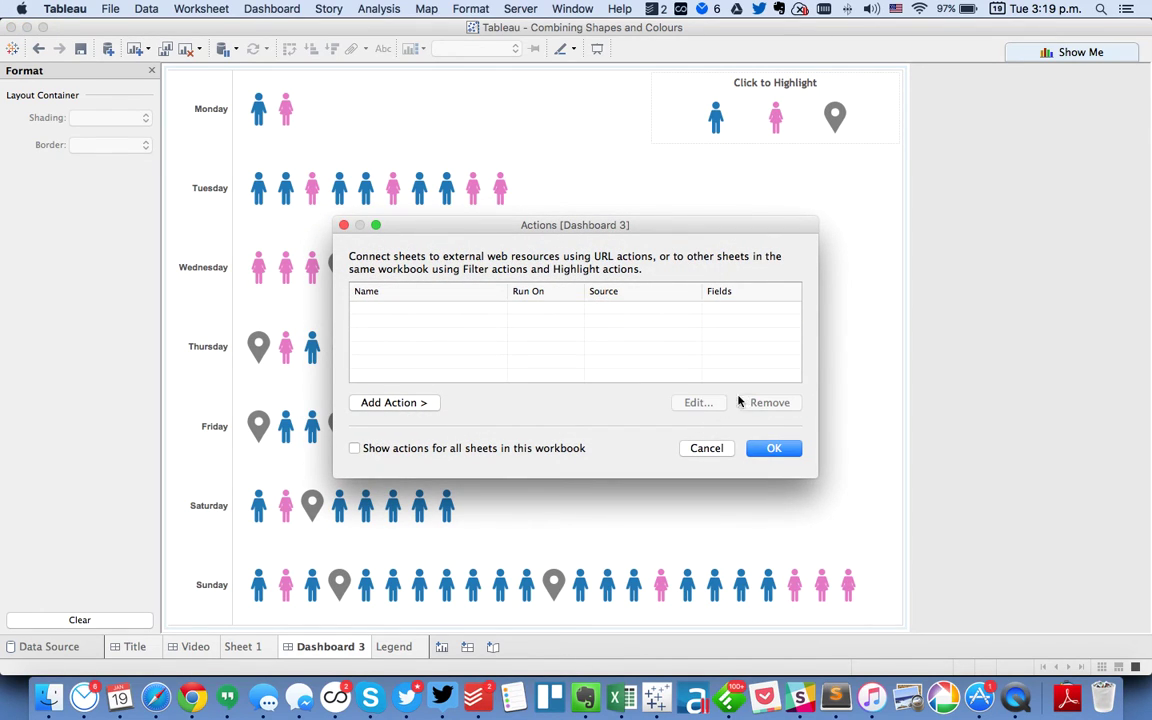
Add a 'Gender Highlighter' highlight action with Legend as the only source sheet.
click(406, 403)
click(470, 416)
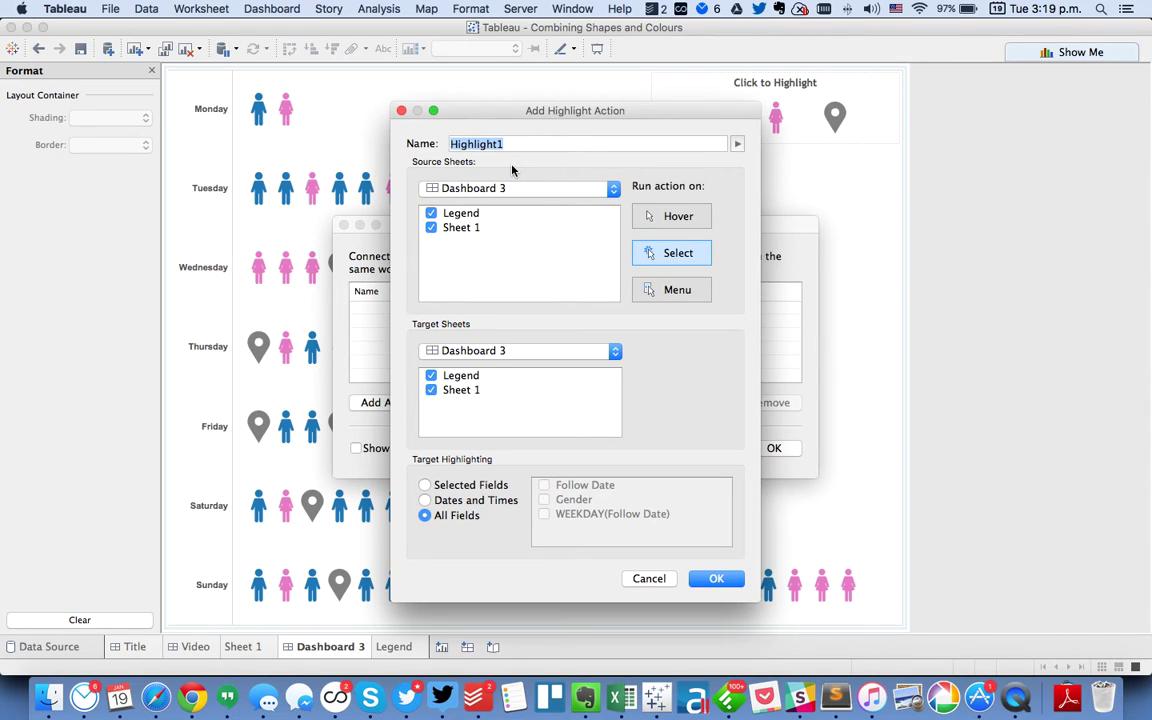
text(Gender High)
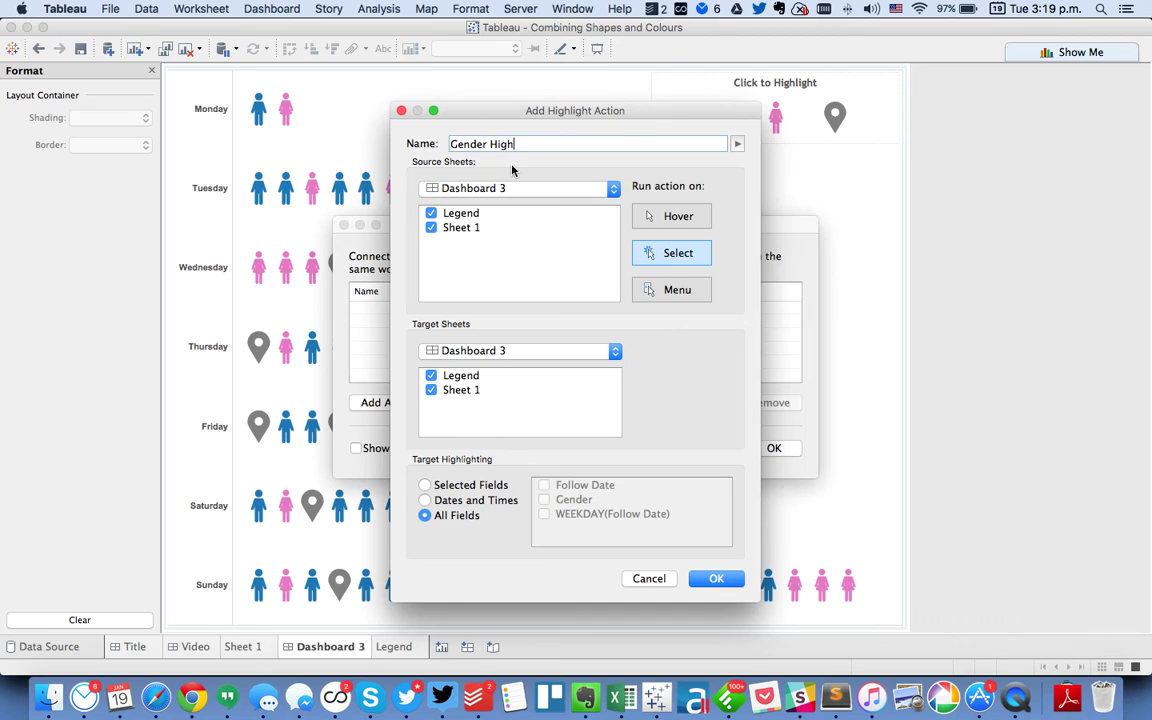
text(lighter)
click(431, 228)
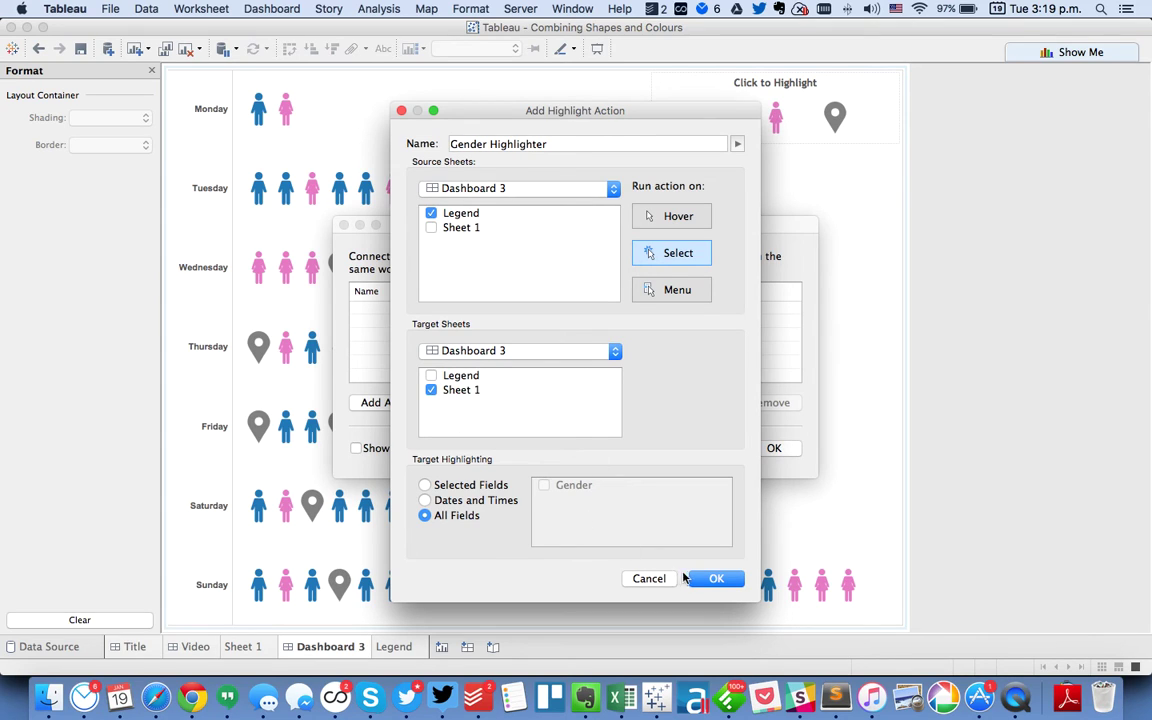
click(718, 579)
click(773, 448)
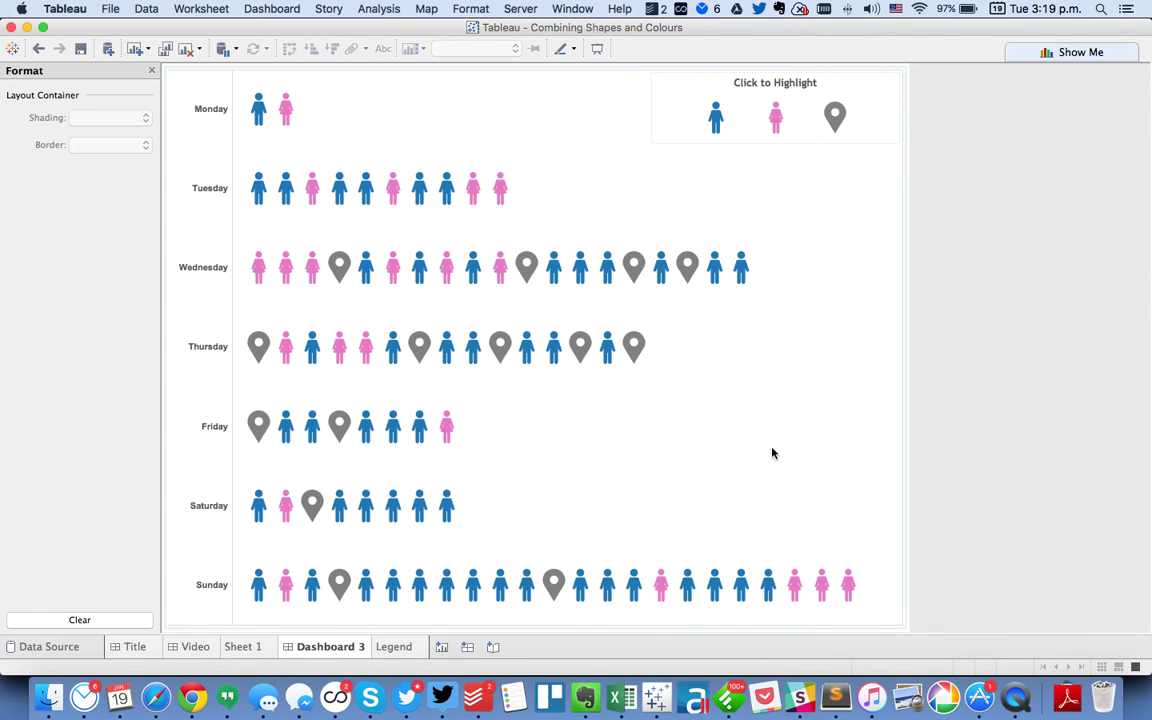
click(717, 118)
click(719, 120)
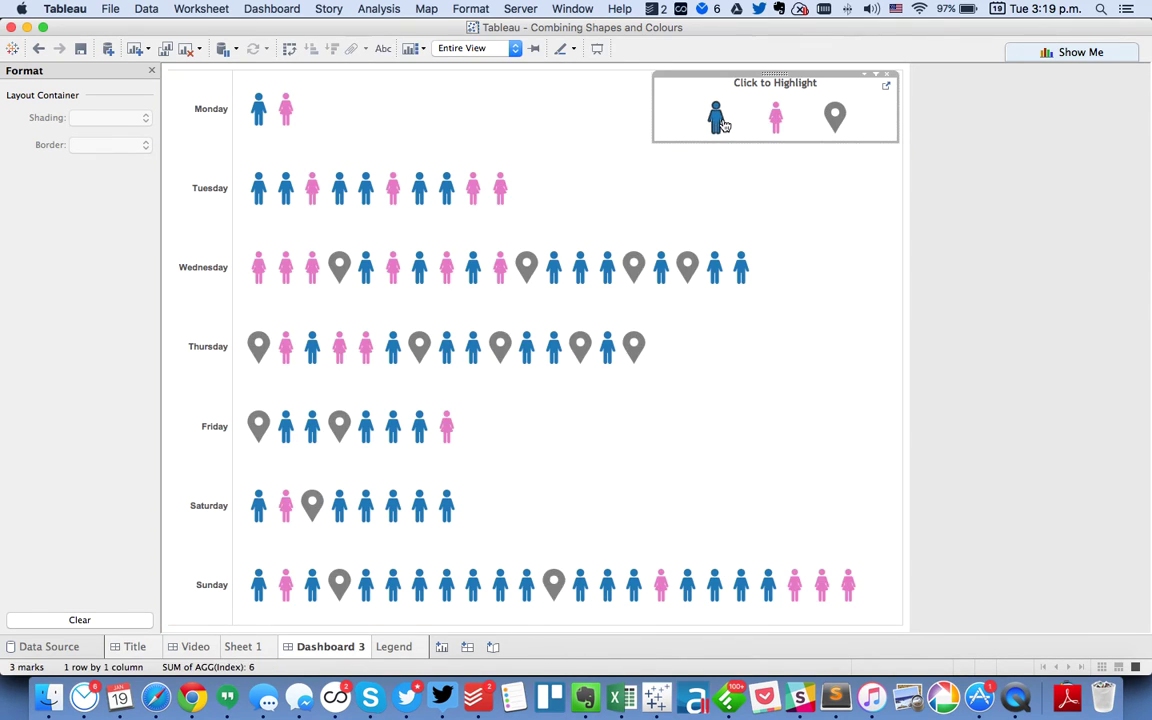
click(777, 119)
click(781, 122)
click(830, 118)
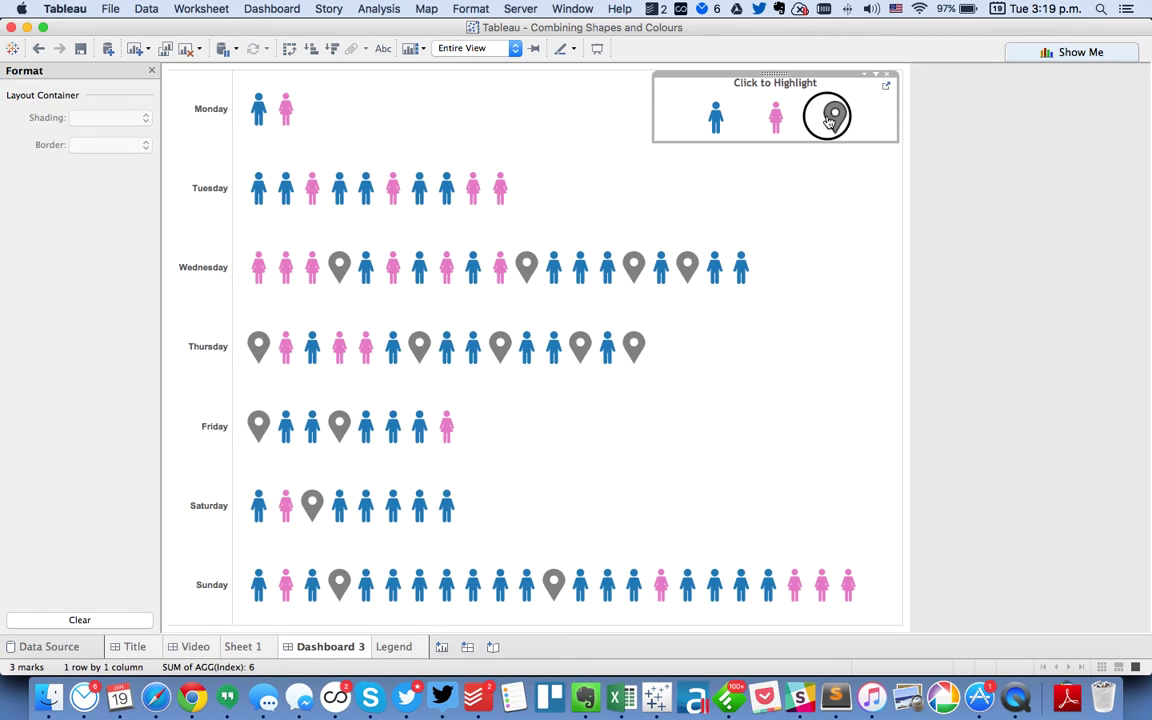
click(830, 118)
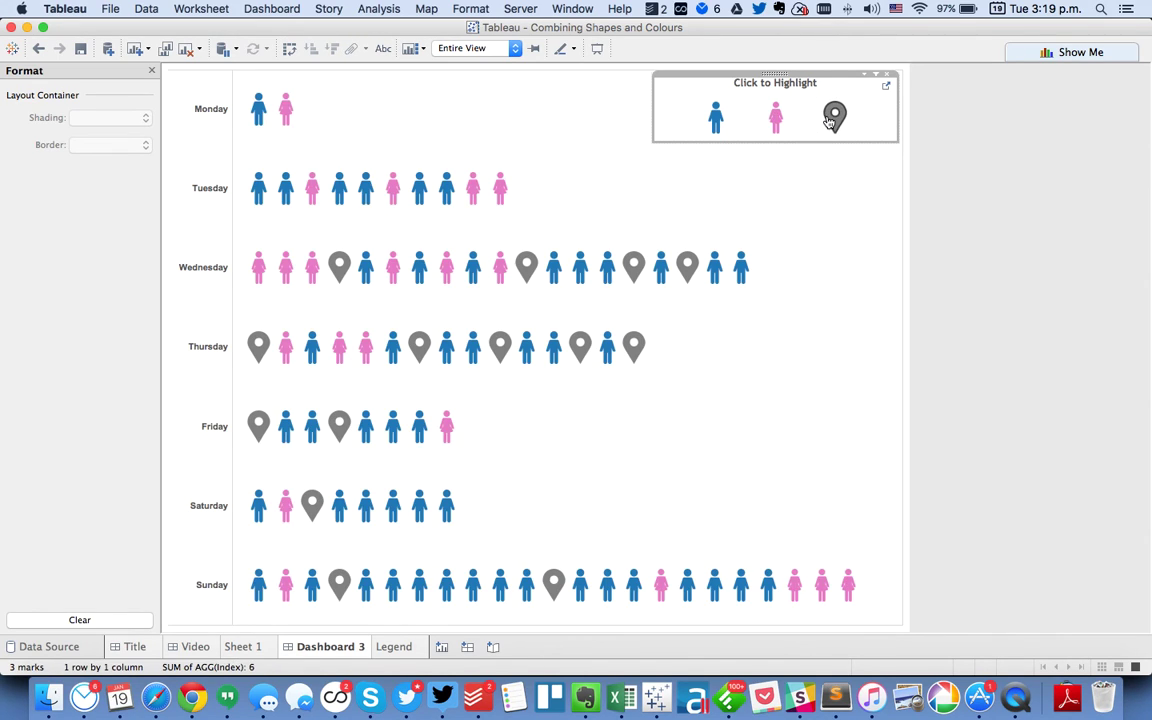
click(776, 119)
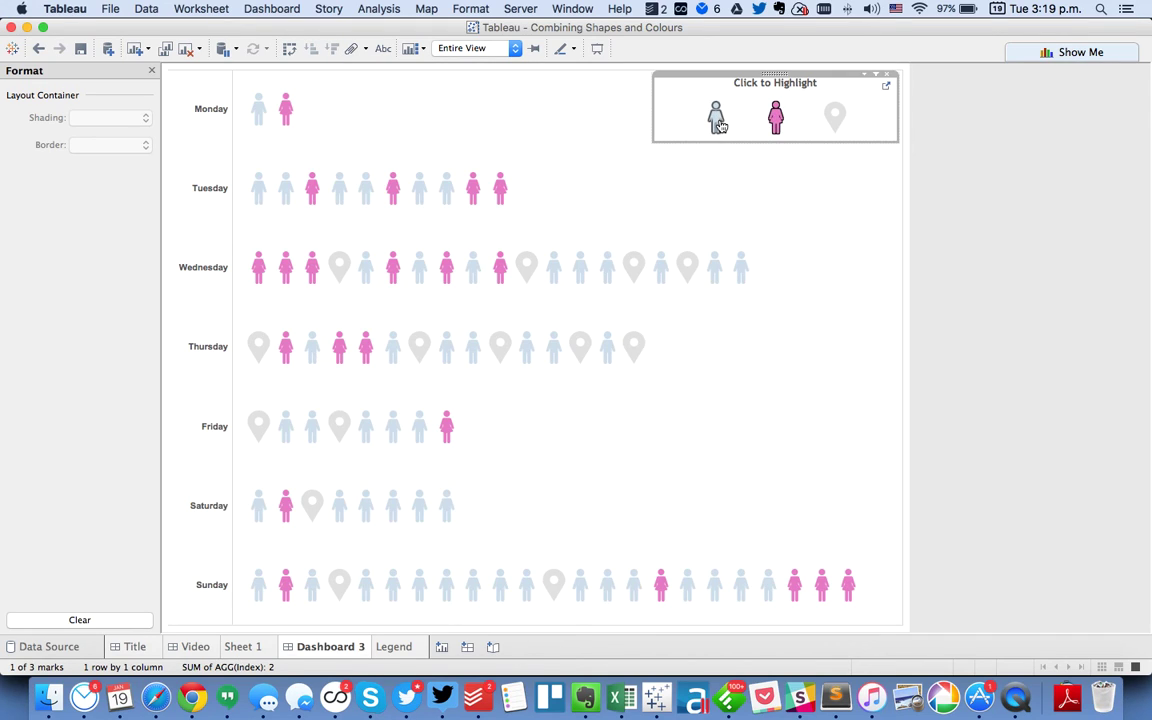
click(716, 117)
click(683, 125)
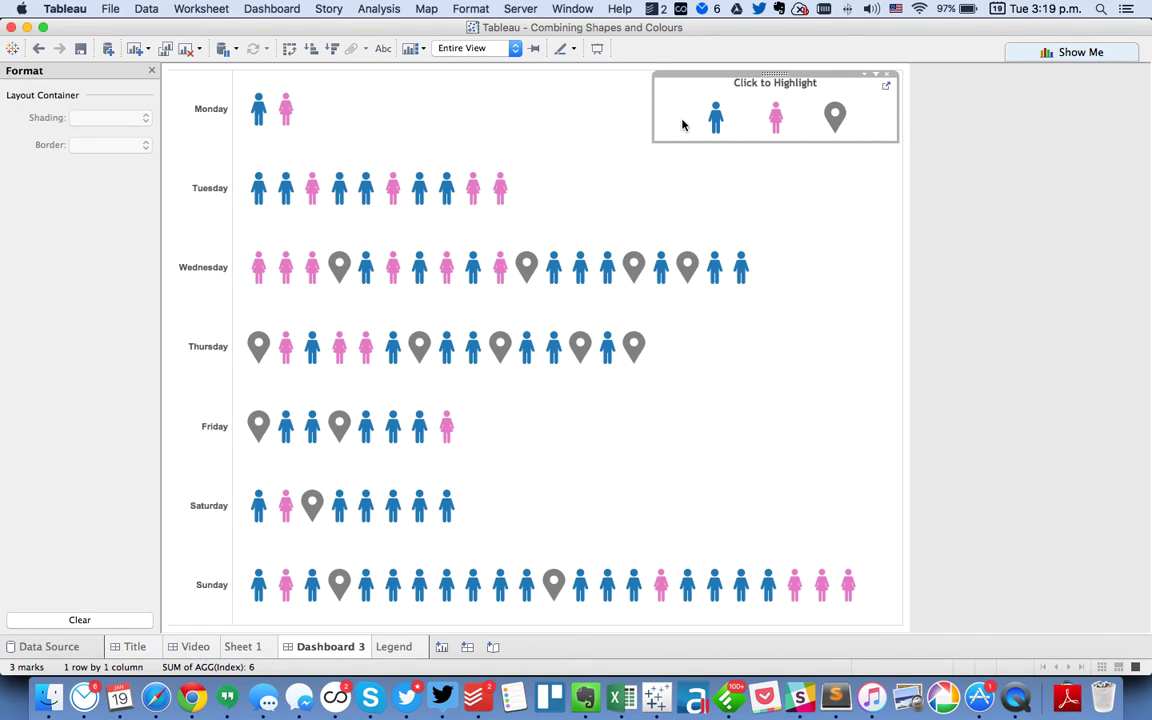